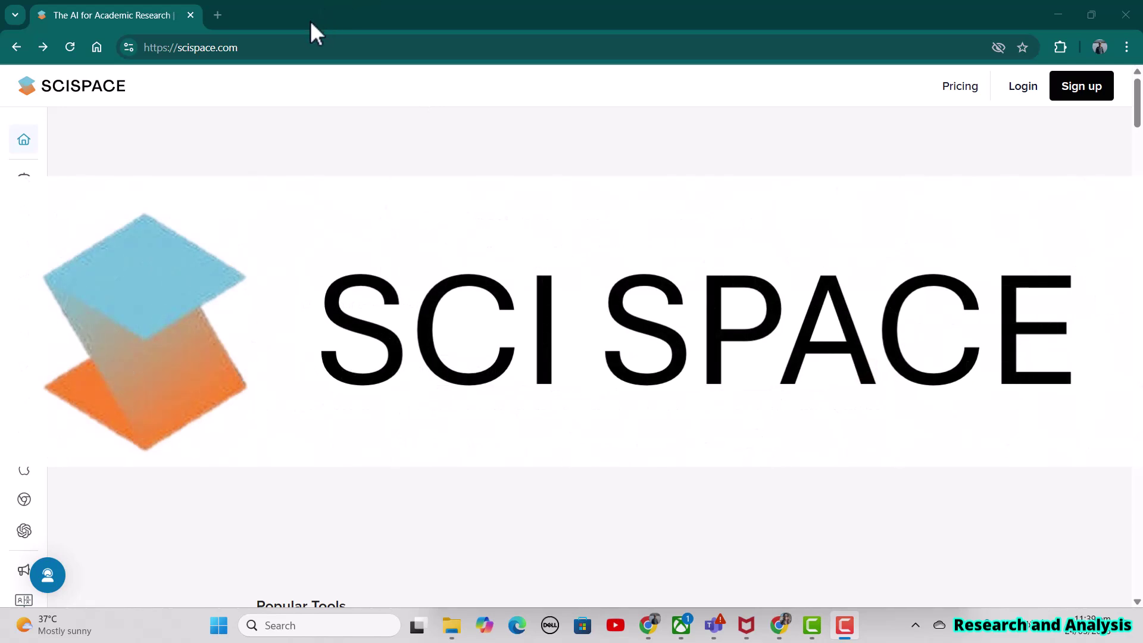
Start creating a SciSpace account from the home page to sign in
left_click(274, 56)
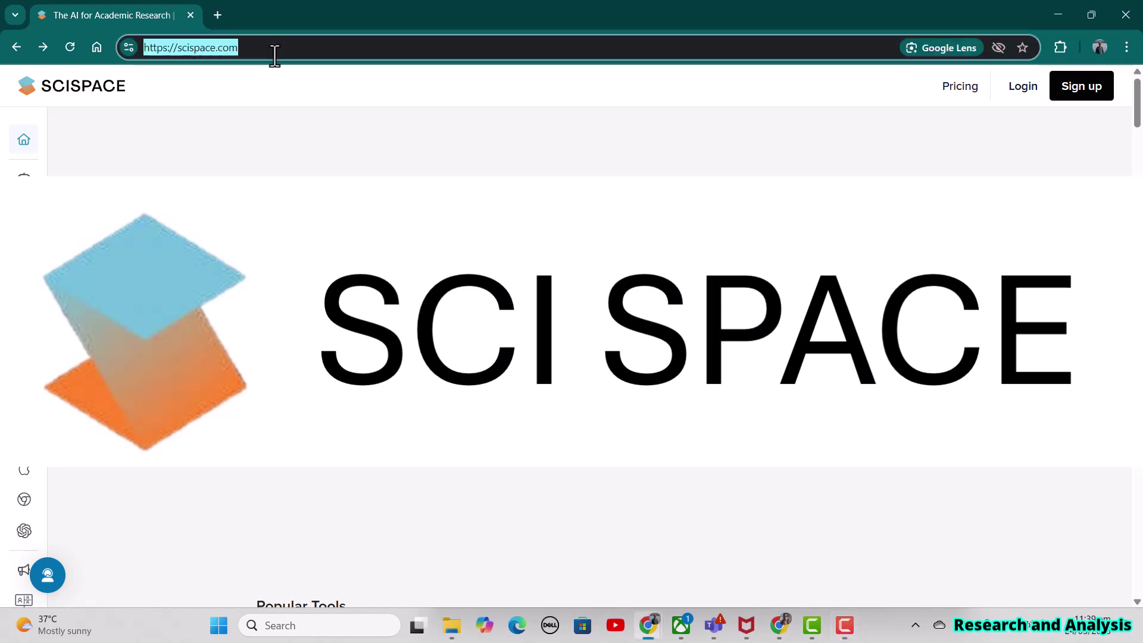
left_click(1082, 93)
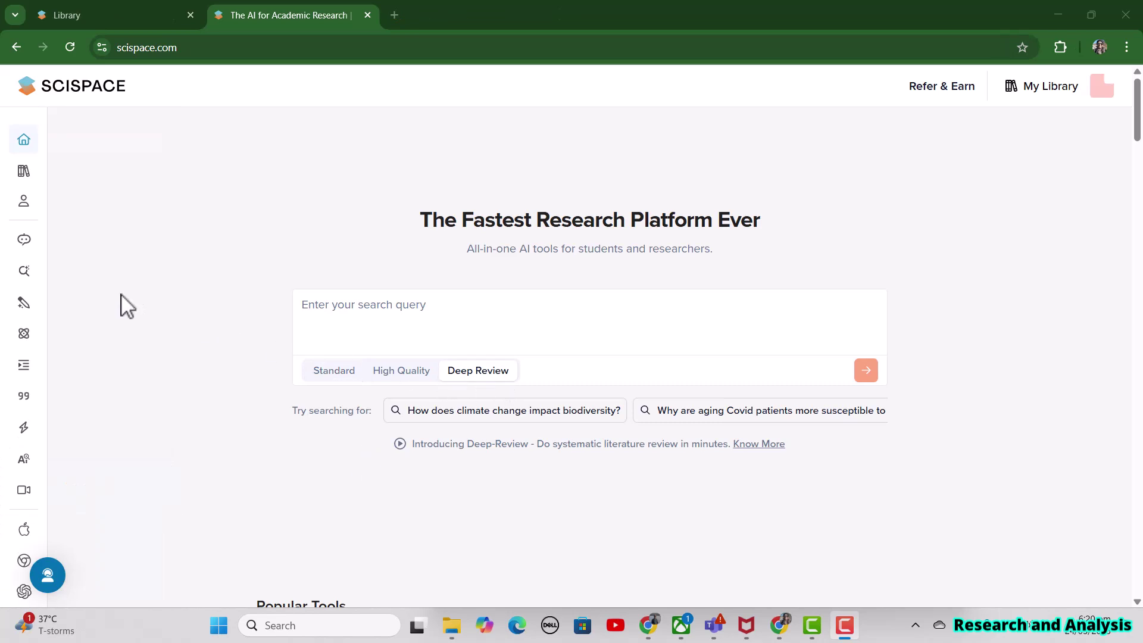
Submit the green leadership Deep Review question and send pasted answers to its clarifying questions
left_click(863, 381)
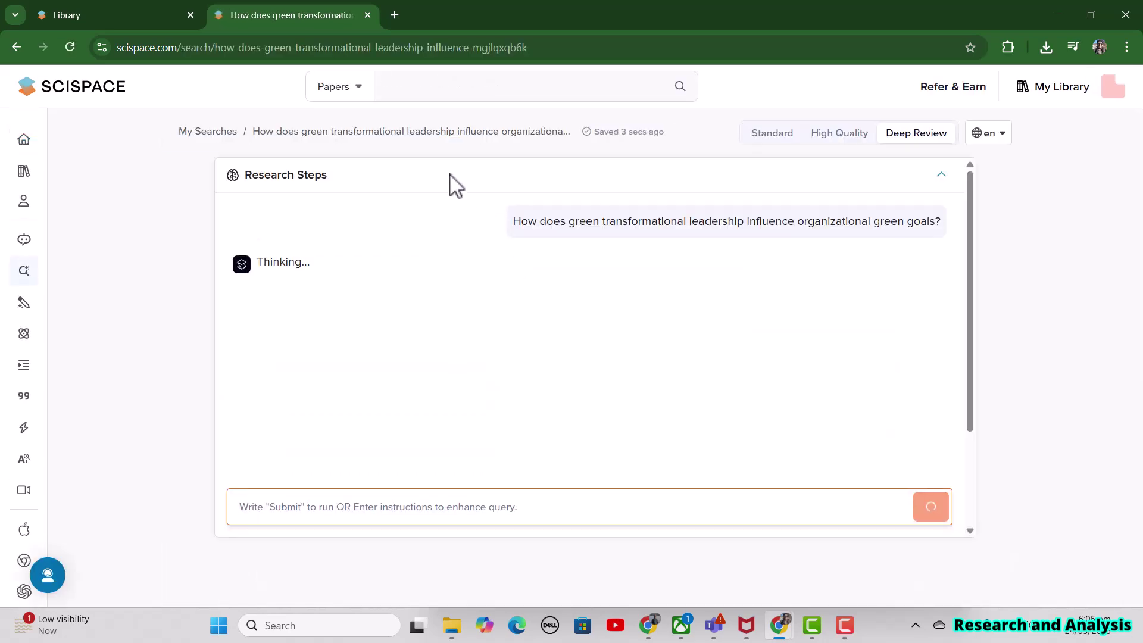
type("Aspects: Team motivation, communication strategies  Industry: Manufacturing  Context: Eastern vs. Western companies  Effect: Long-term sustainable practices")
left_click(929, 595)
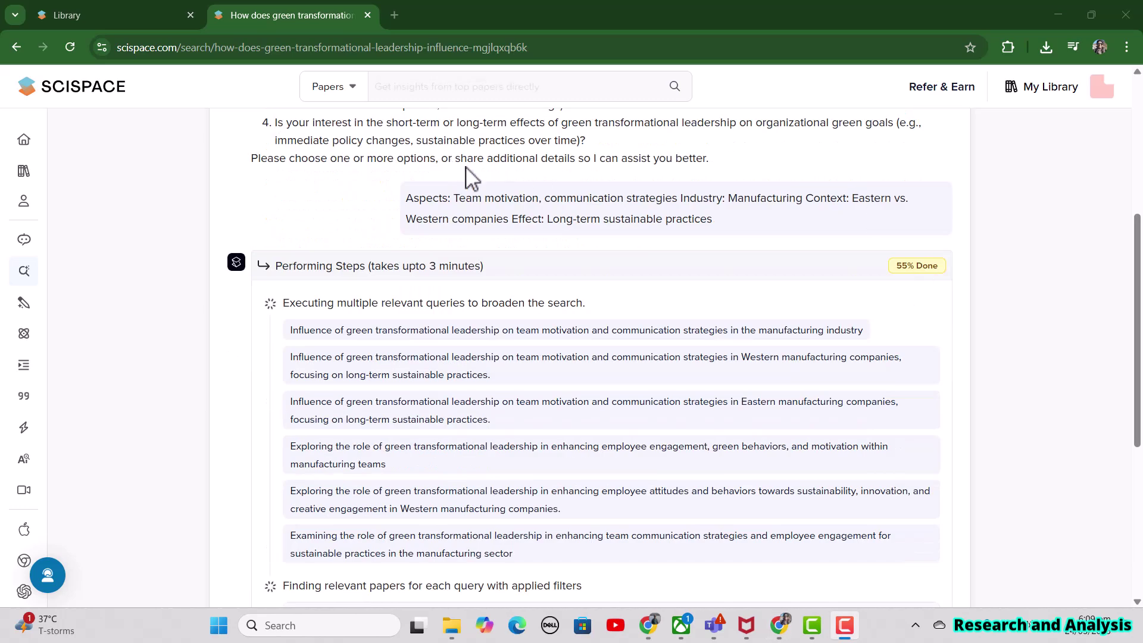
scroll(402, 268, "down", 2)
scroll(389, 493, "down", 1)
scroll(460, 496, "down", 1)
scroll(388, 496, "down", 1)
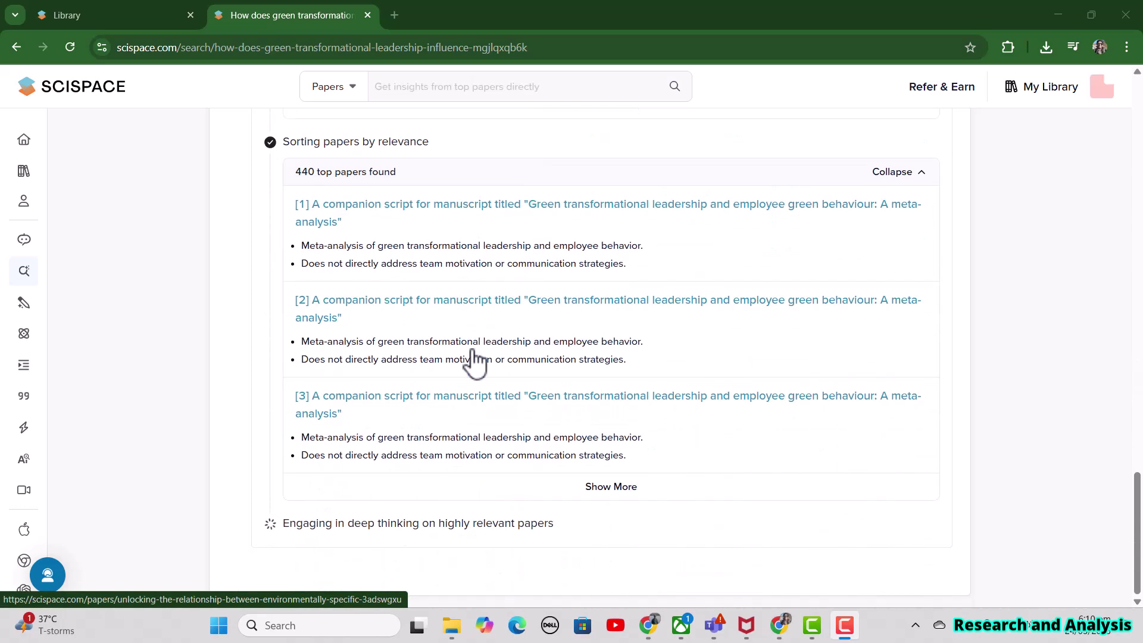
scroll(550, 311, "down", 1)
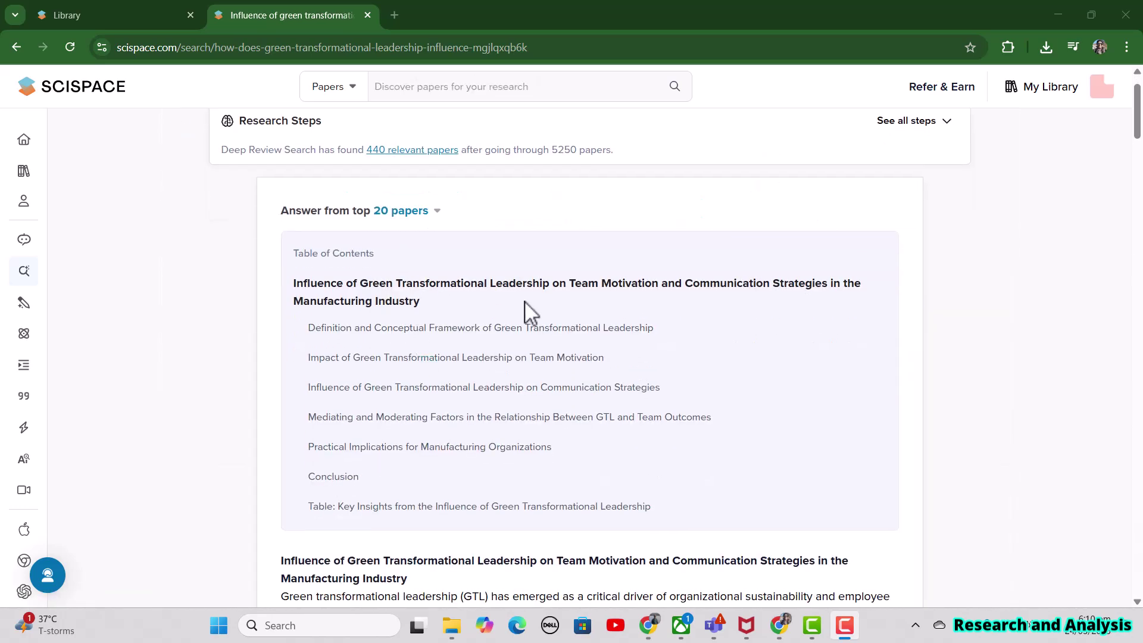
scroll(528, 498, "down", 3)
scroll(527, 498, "down", 3)
scroll(527, 499, "down", 3)
scroll(527, 498, "down", 2)
scroll(527, 499, "up", 3)
scroll(528, 499, "down", 5)
scroll(527, 498, "down", 5)
scroll(527, 498, "down", 5)
scroll(528, 499, "down", 5)
scroll(527, 499, "down", 3)
scroll(527, 498, "down", 3)
scroll(527, 498, "down", 4)
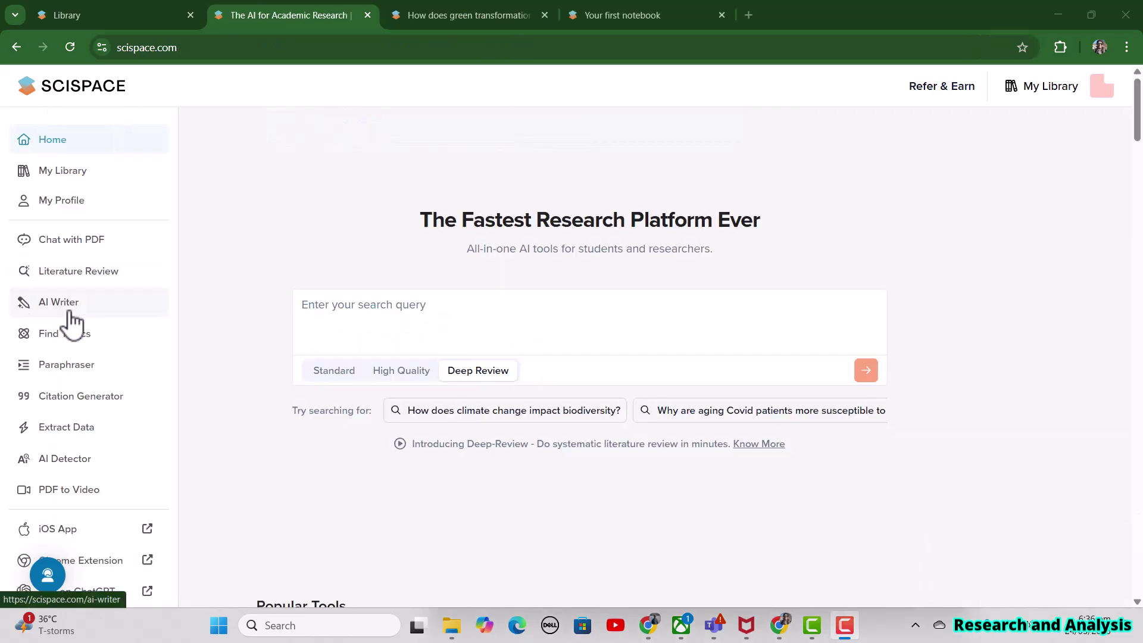
Open AI Writer, start an AI outline, then view the drafted 'Your first notebook'
left_click(70, 314)
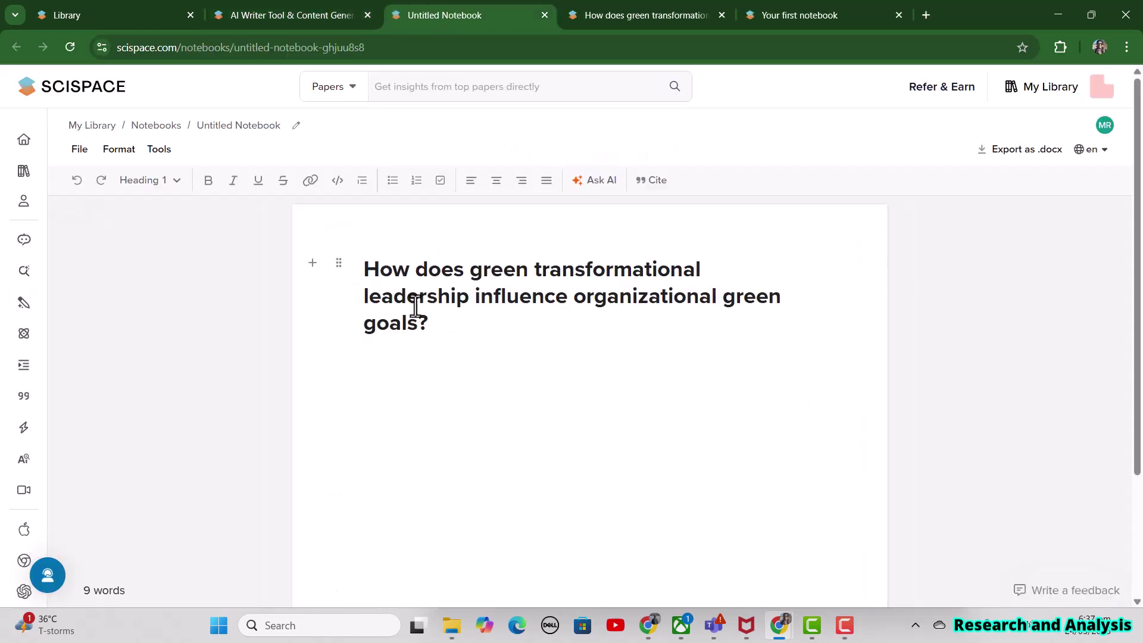
key("Return")
left_click(312, 349)
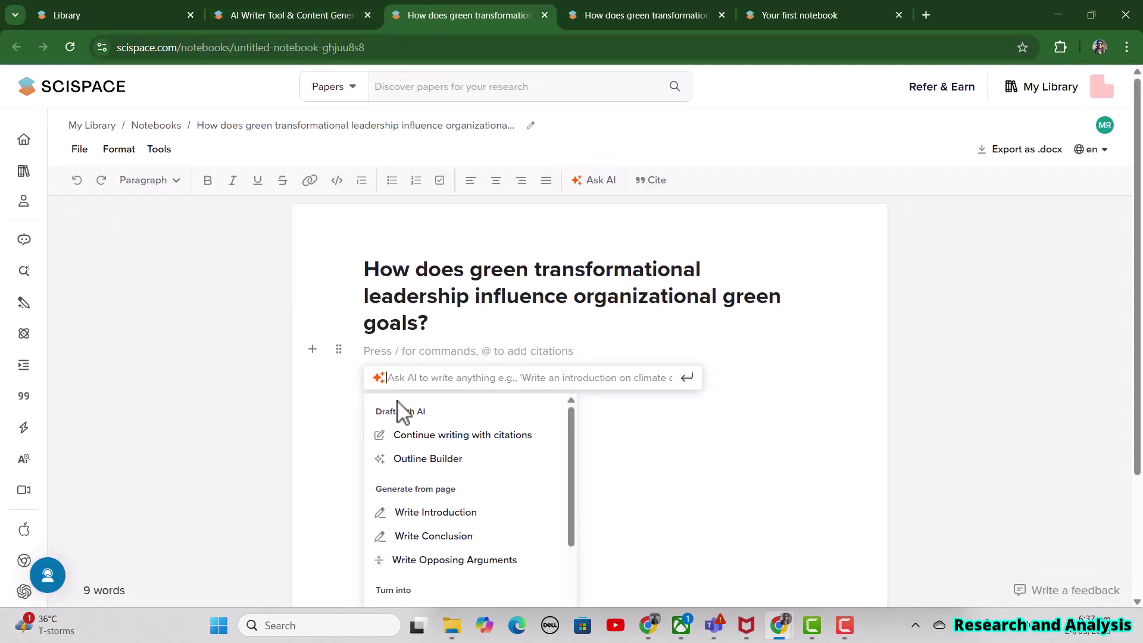
left_click(417, 459)
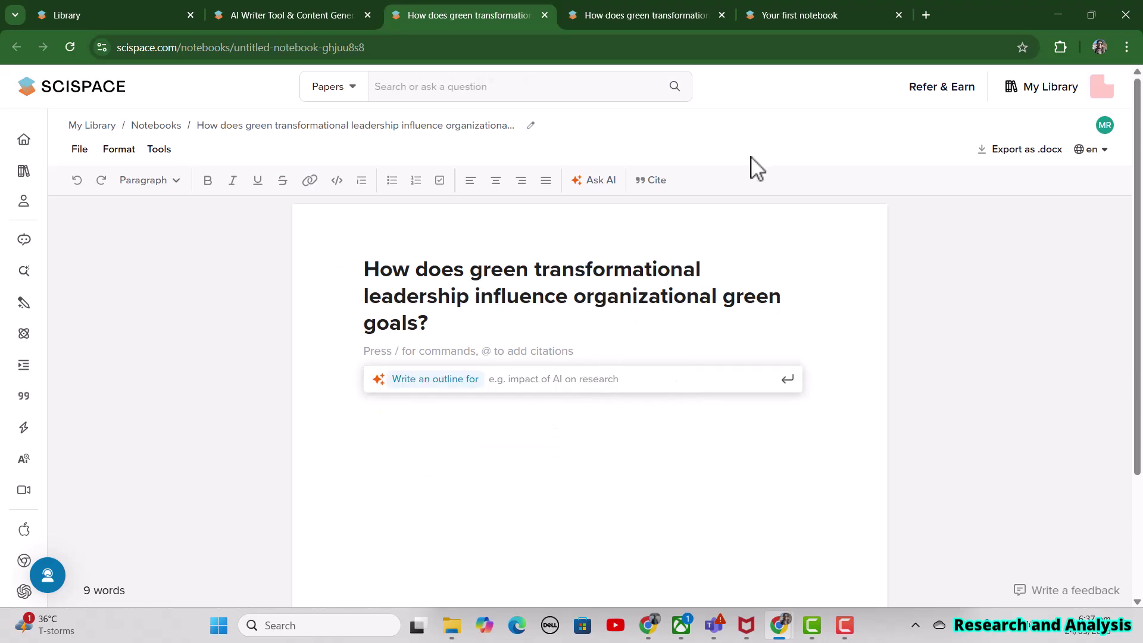
key("ctrl+Tab")
key("ctrl+Tab")
scroll(663, 357, "down", 1)
scroll(663, 357, "down", 3)
scroll(664, 357, "down", 3)
scroll(663, 357, "down", 1)
scroll(664, 358, "down", 2)
scroll(664, 357, "down", 3)
scroll(664, 357, "down", 3)
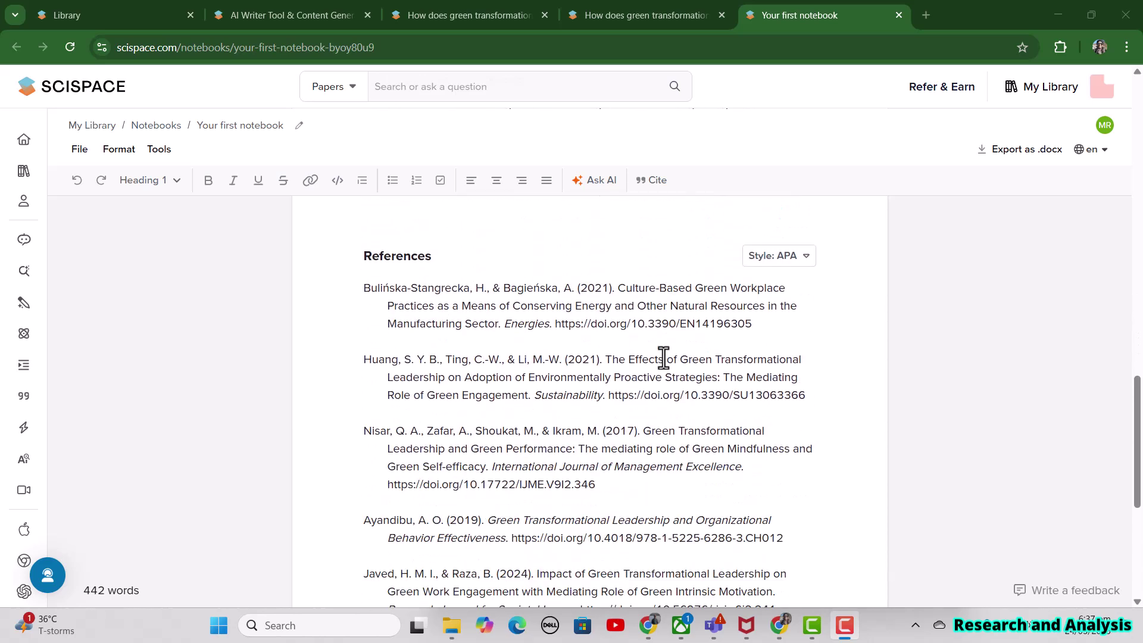
scroll(663, 357, "down", 3)
scroll(664, 358, "down", 3)
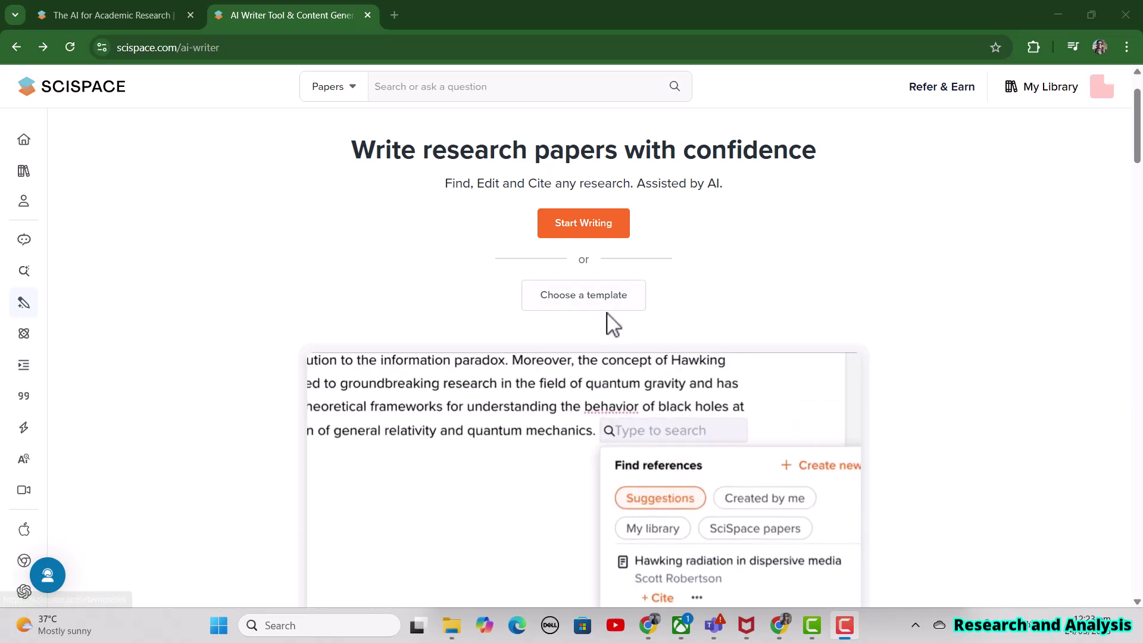
left_click(613, 308)
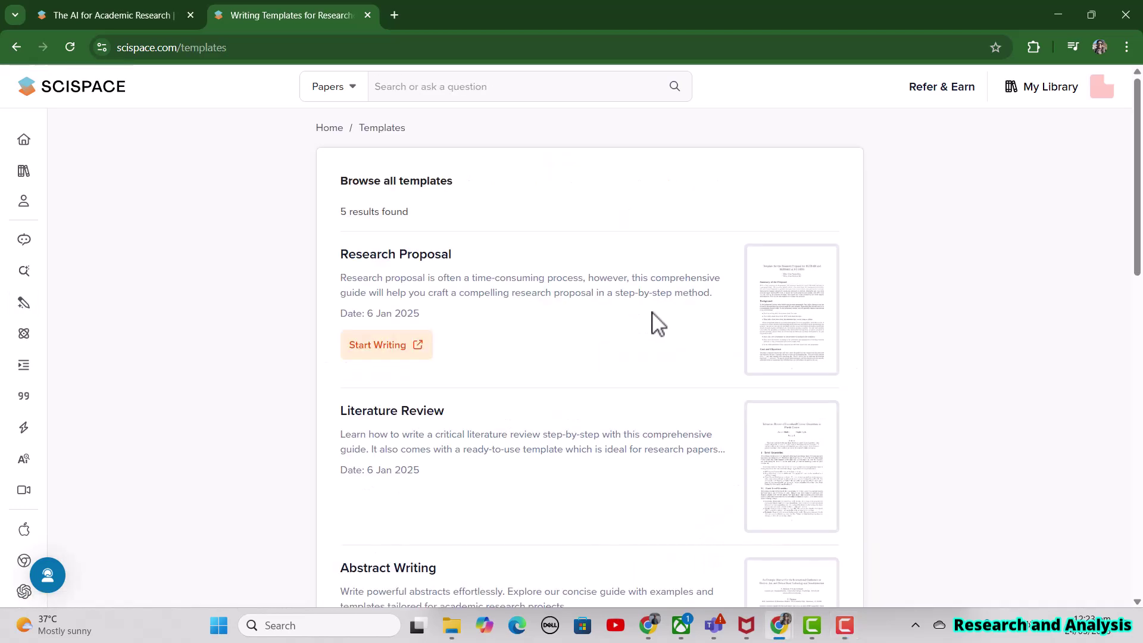
scroll(483, 310, "down", 1)
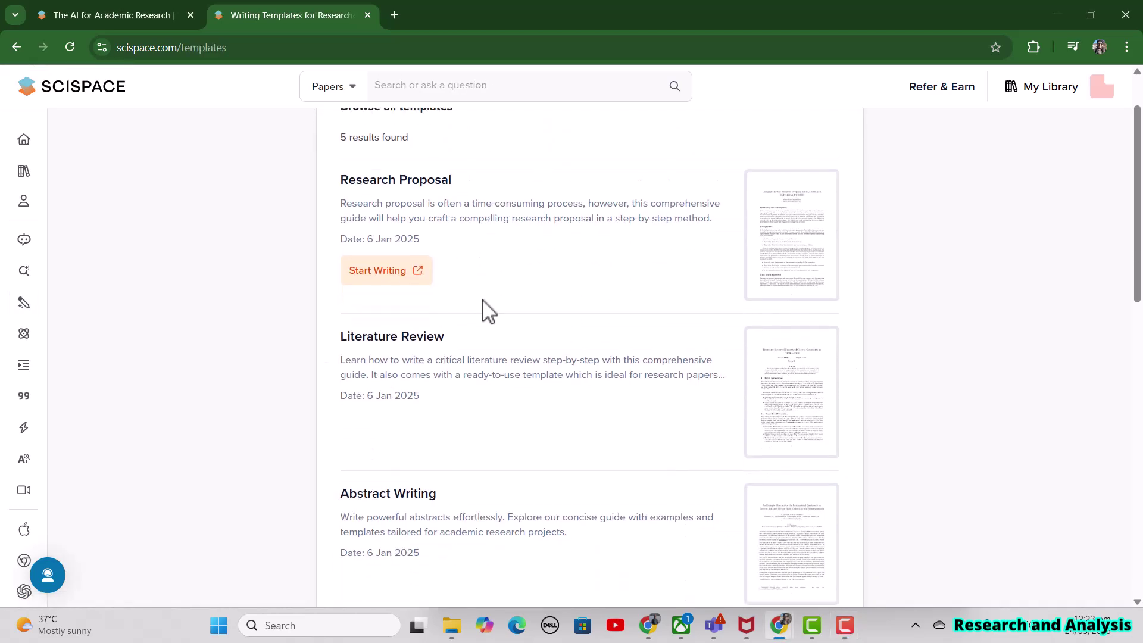
mouse_move(532, 437)
scroll(439, 362, "down", 2)
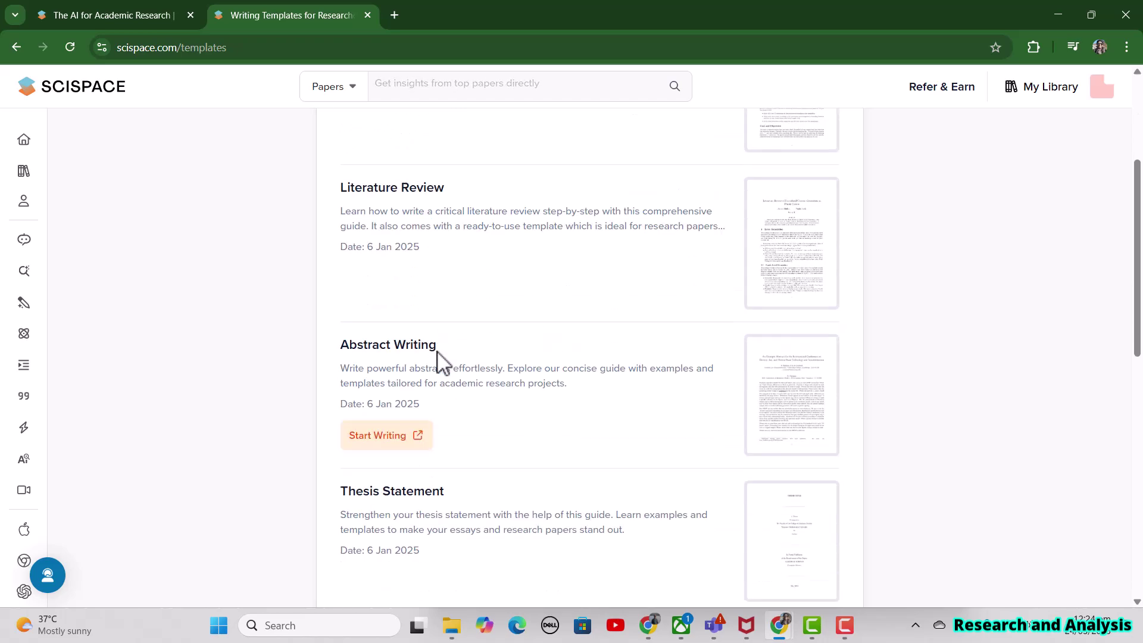
scroll(482, 366, "down", 2)
scroll(432, 361, "down", 2)
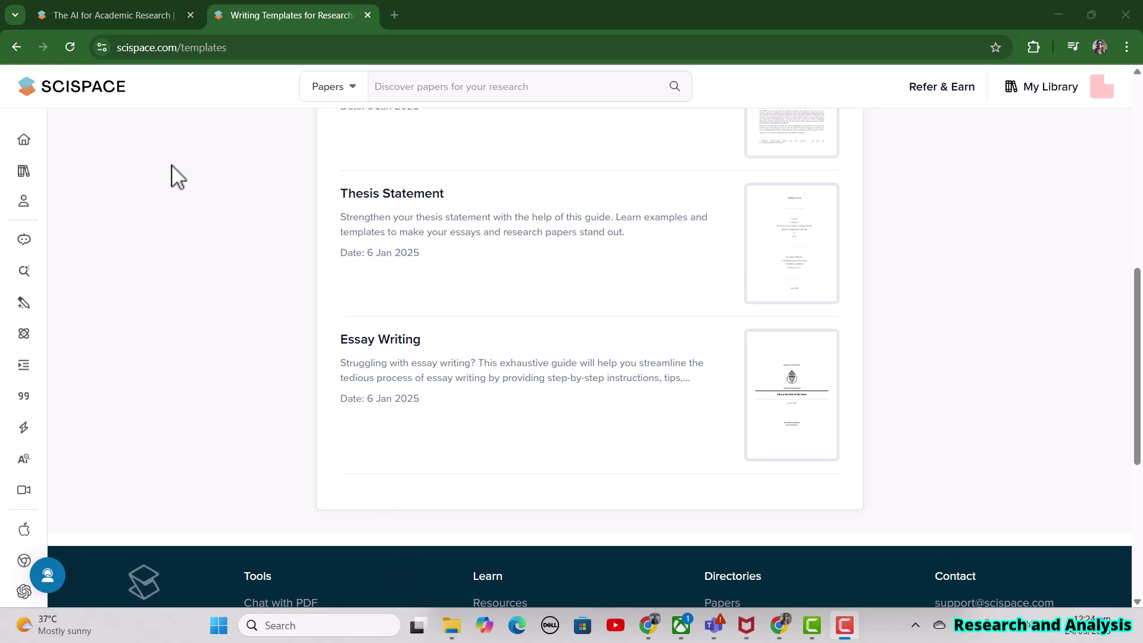
left_click(17, 47)
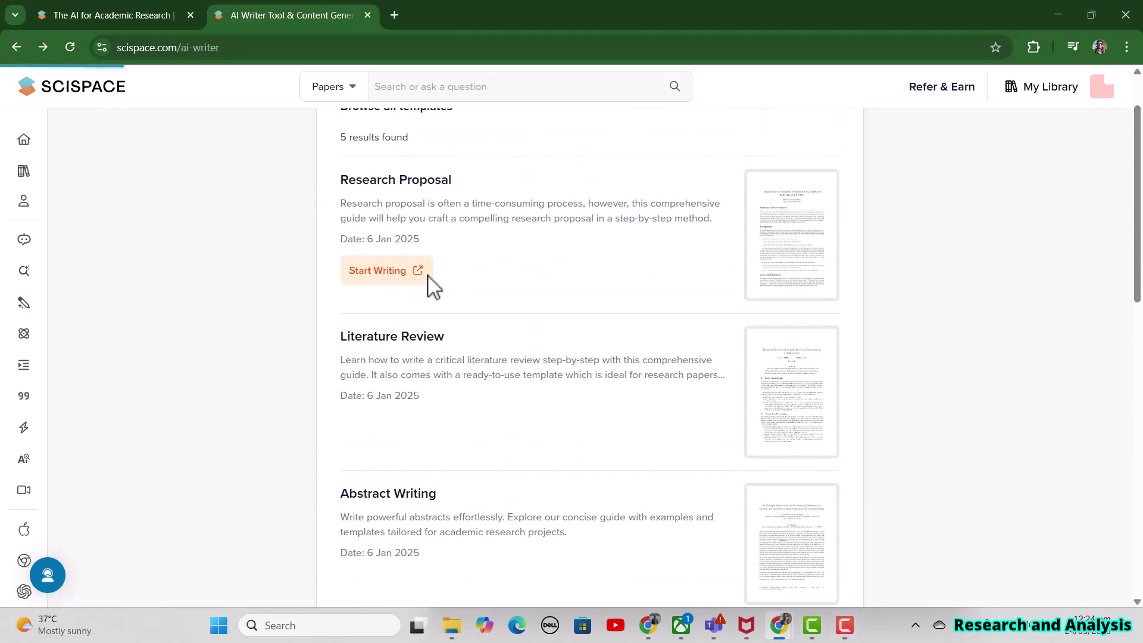
Create a blank notebook titled with the green leadership research question
left_click(589, 308)
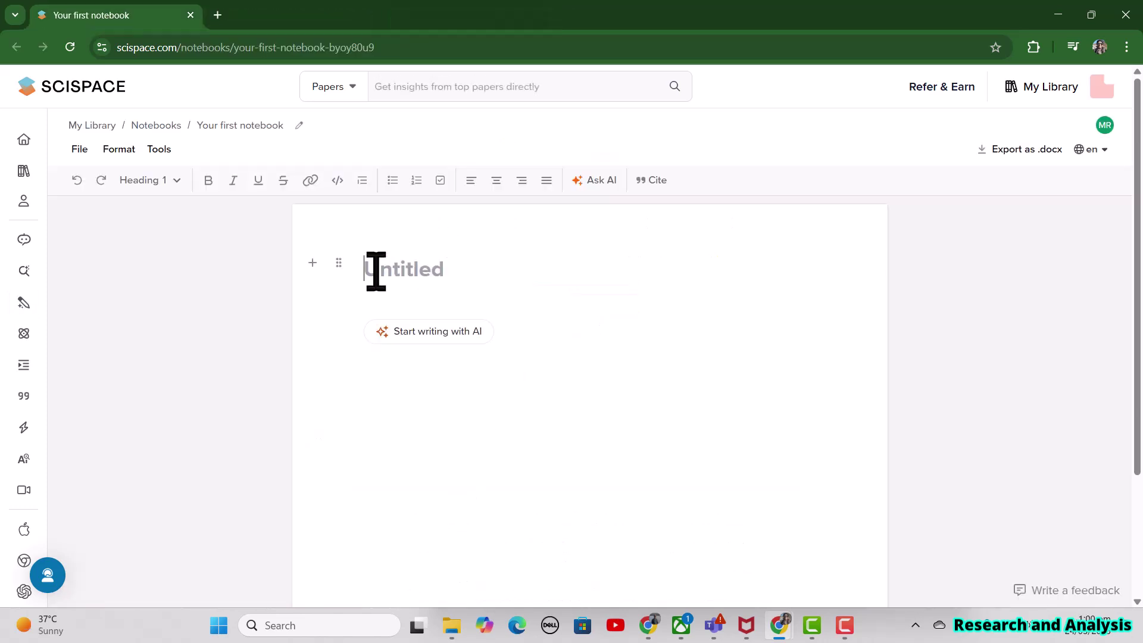
type("How does green transformational leadership influence organizational green goals?")
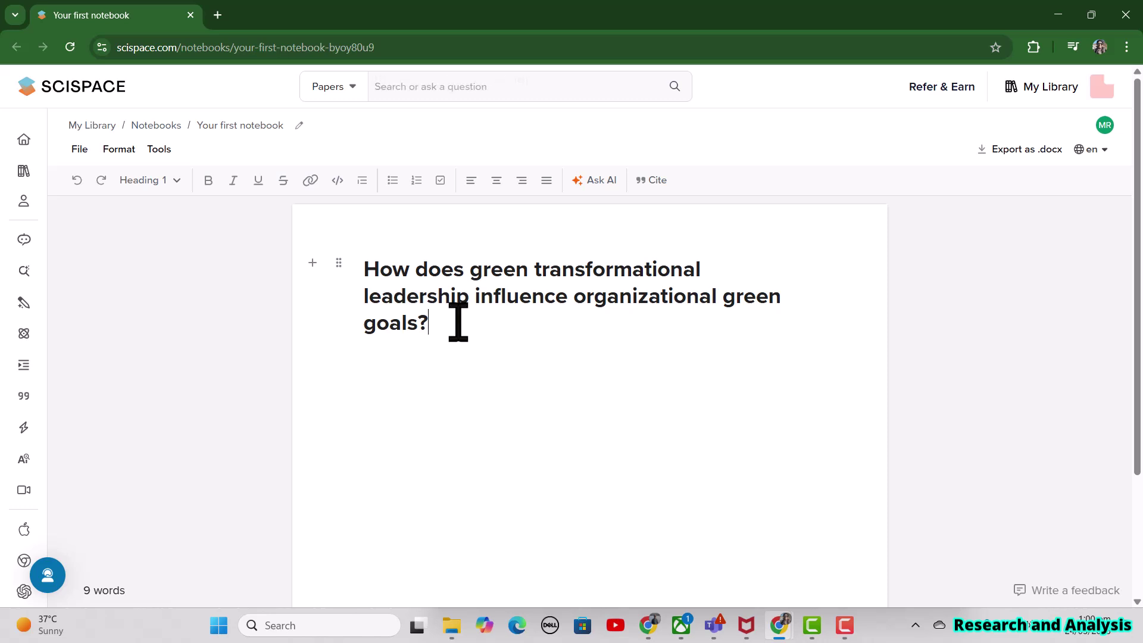
key("Return")
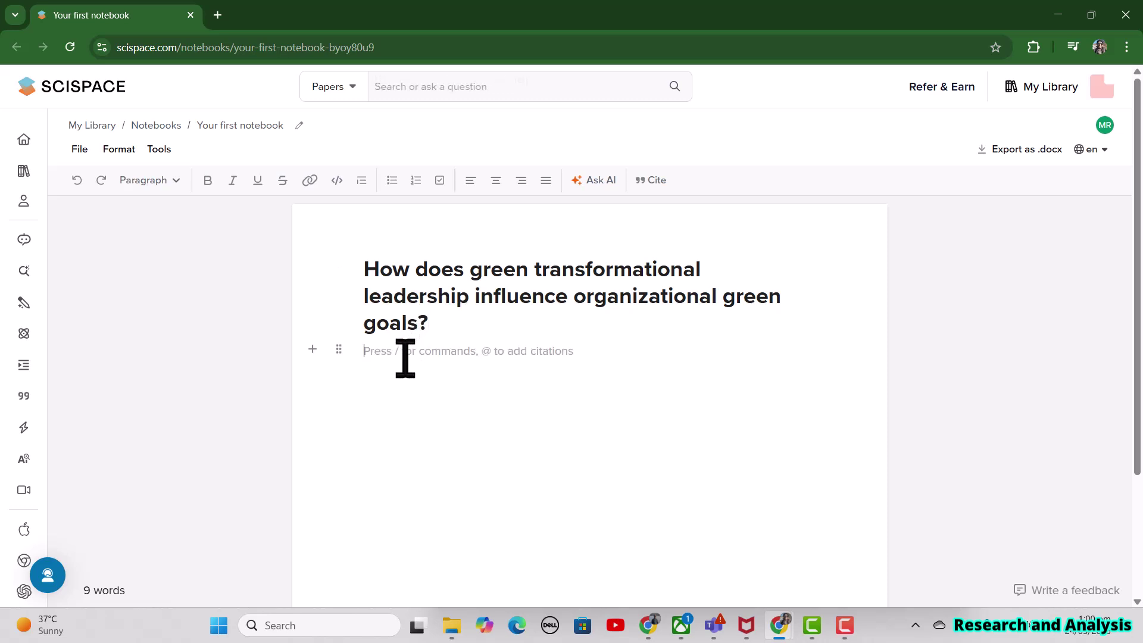
Fill the AI outline prompt with the impact of green transformational leadership on organizational green goals
left_click(312, 349)
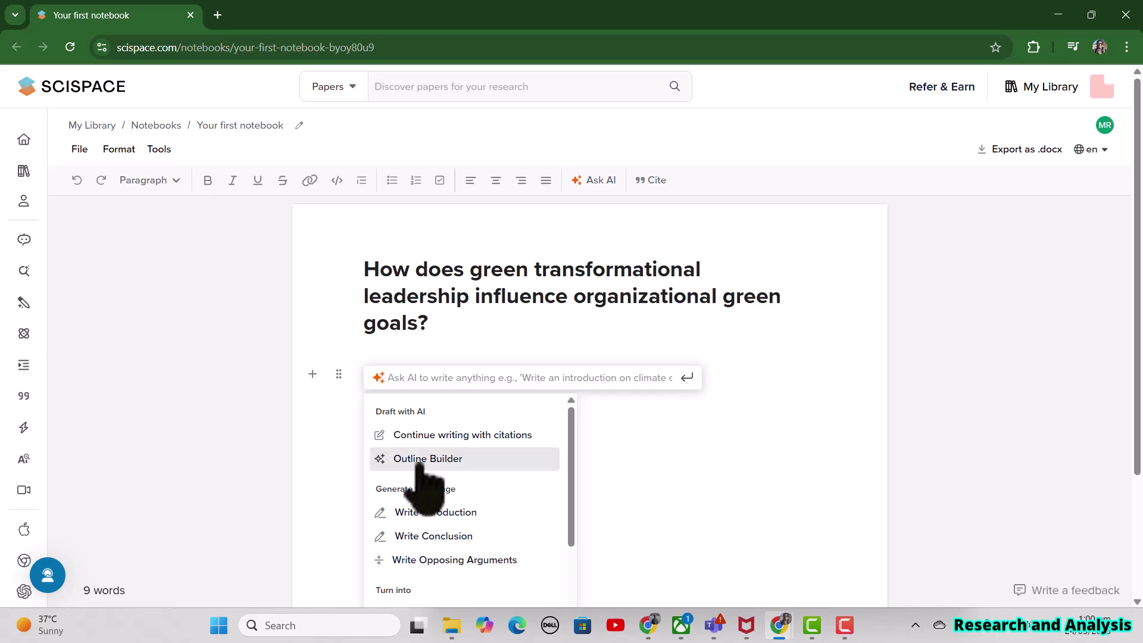
left_click(428, 458)
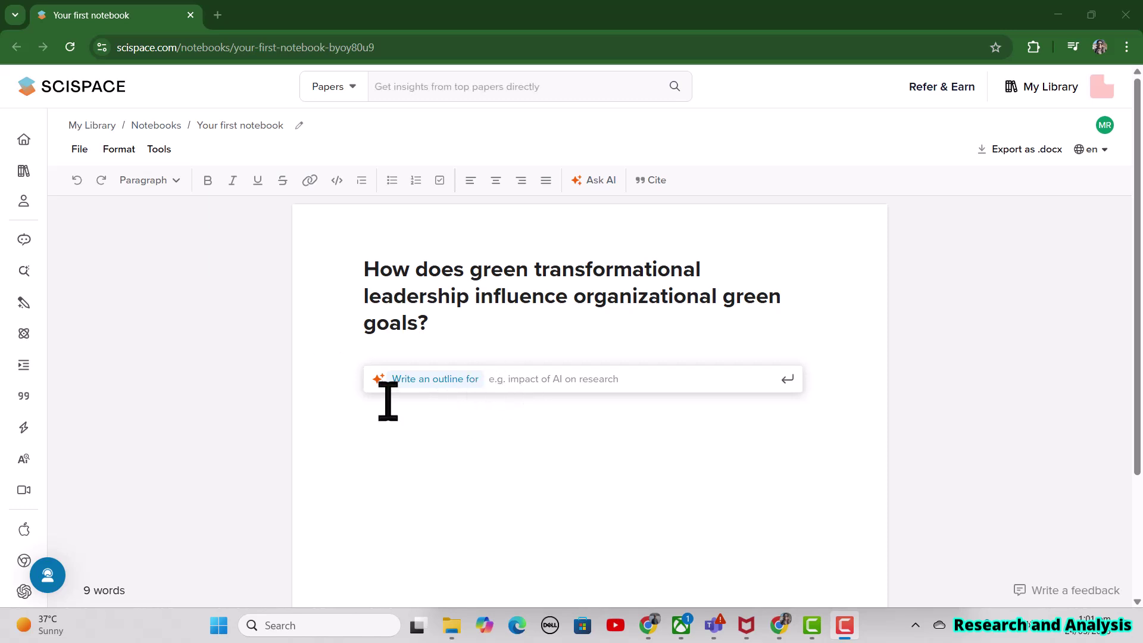
left_click(515, 382)
type("impact of  green transformational leadership on organizational green goals?")
left_click_drag(500, 382, 396, 387)
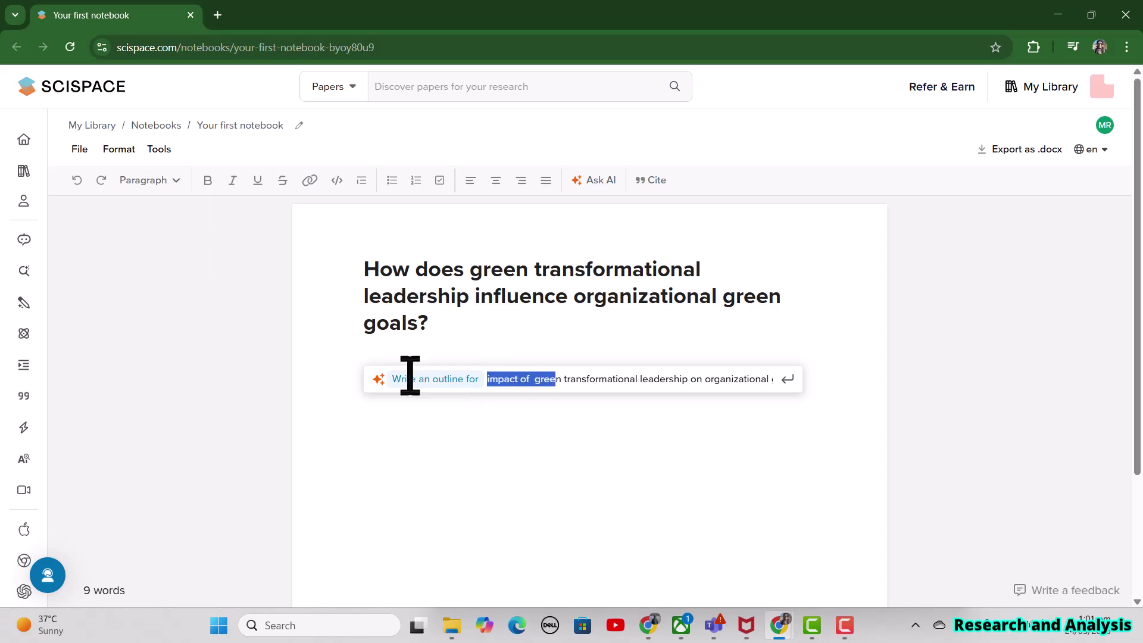
left_click_drag(633, 387, 879, 402)
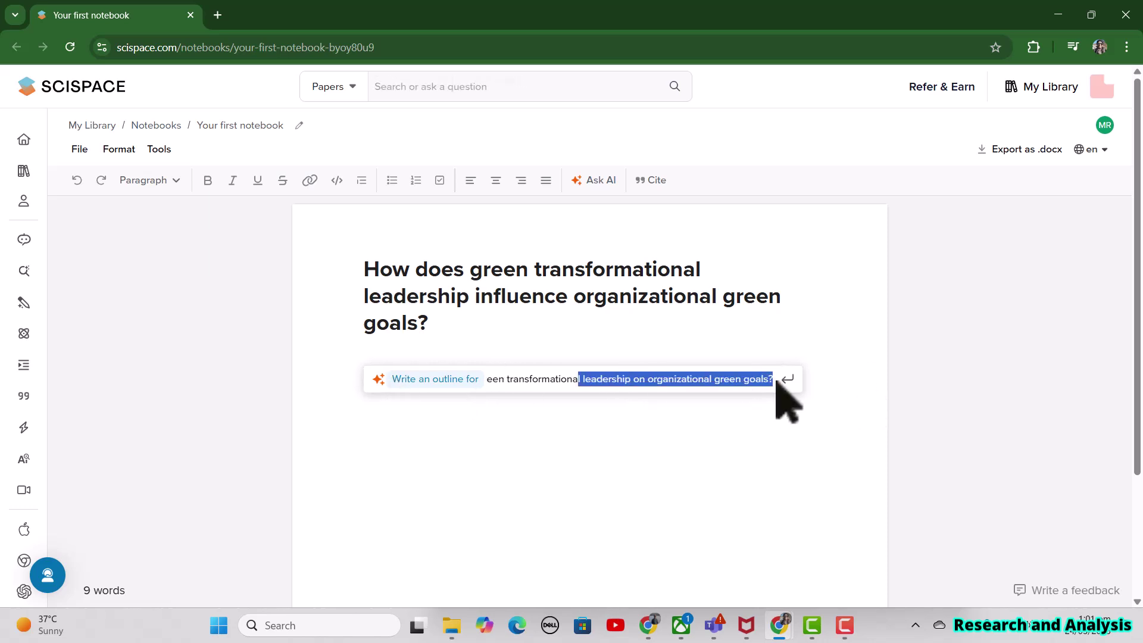
left_click(711, 392)
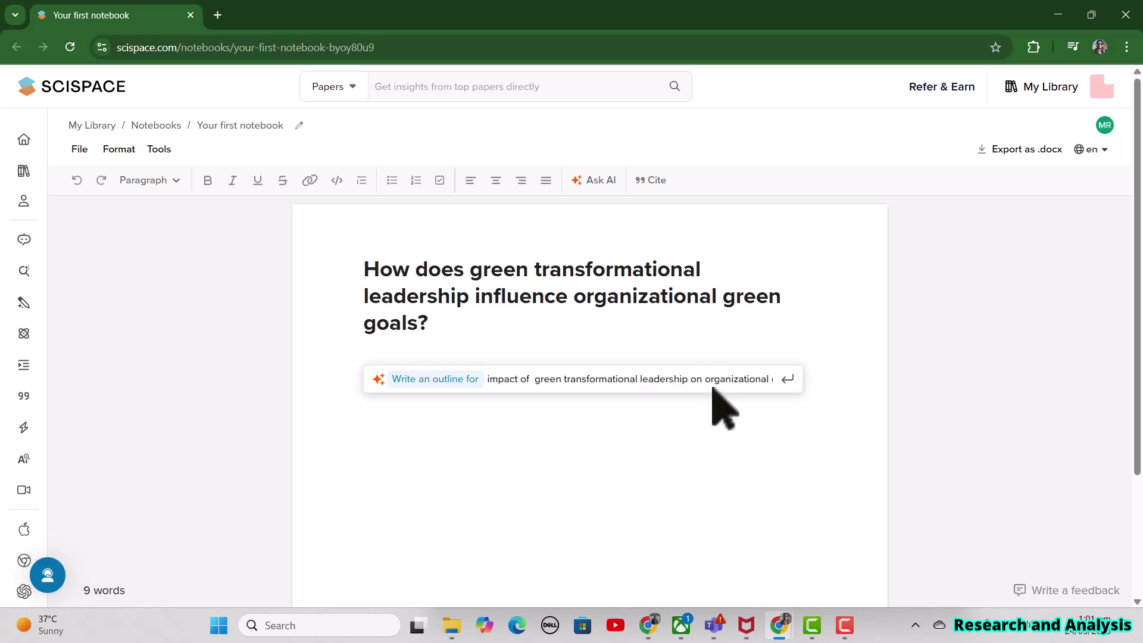
Generate the section-heading outline and add 'Introduction' as a Heading 1 under the title
key("Return")
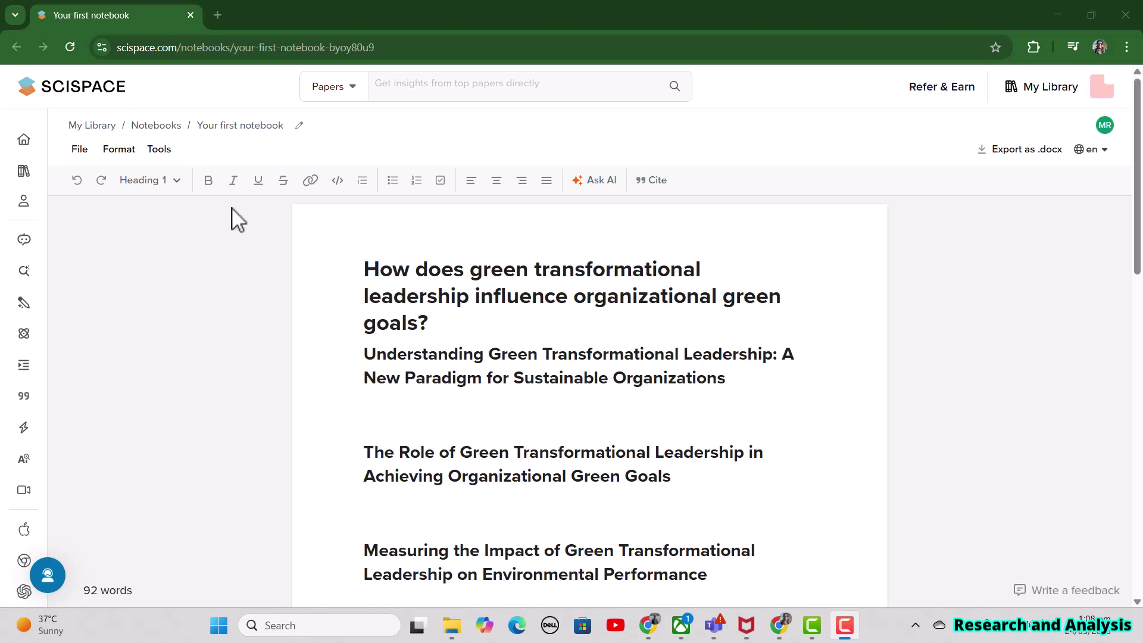
key("Return")
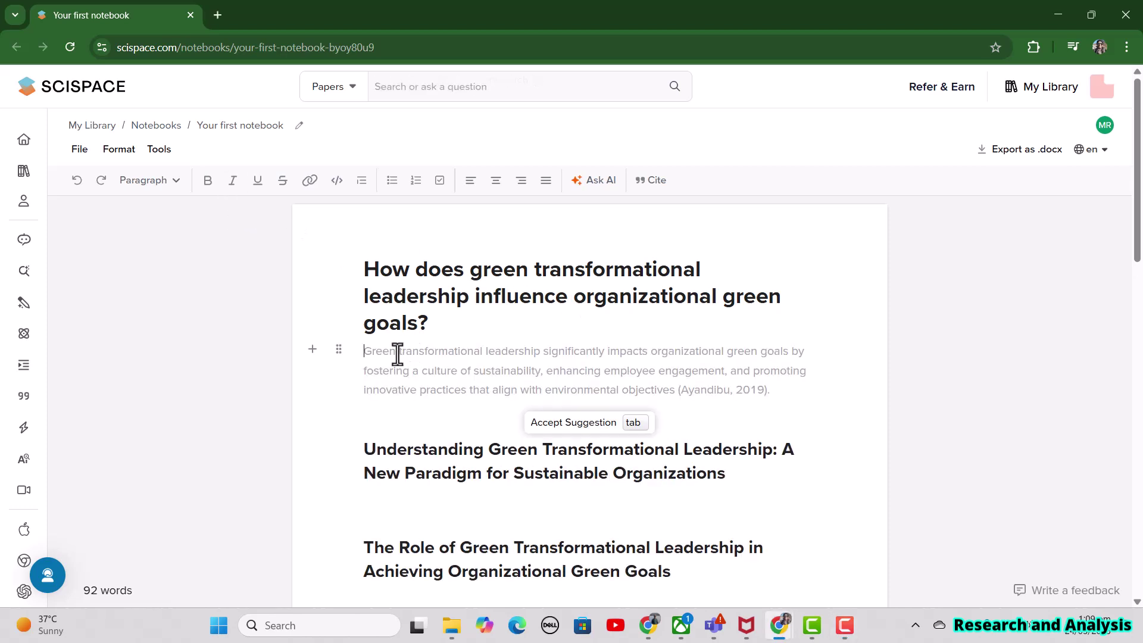
key("Escape")
type("Introduction")
left_click_drag(426, 356, 359, 355)
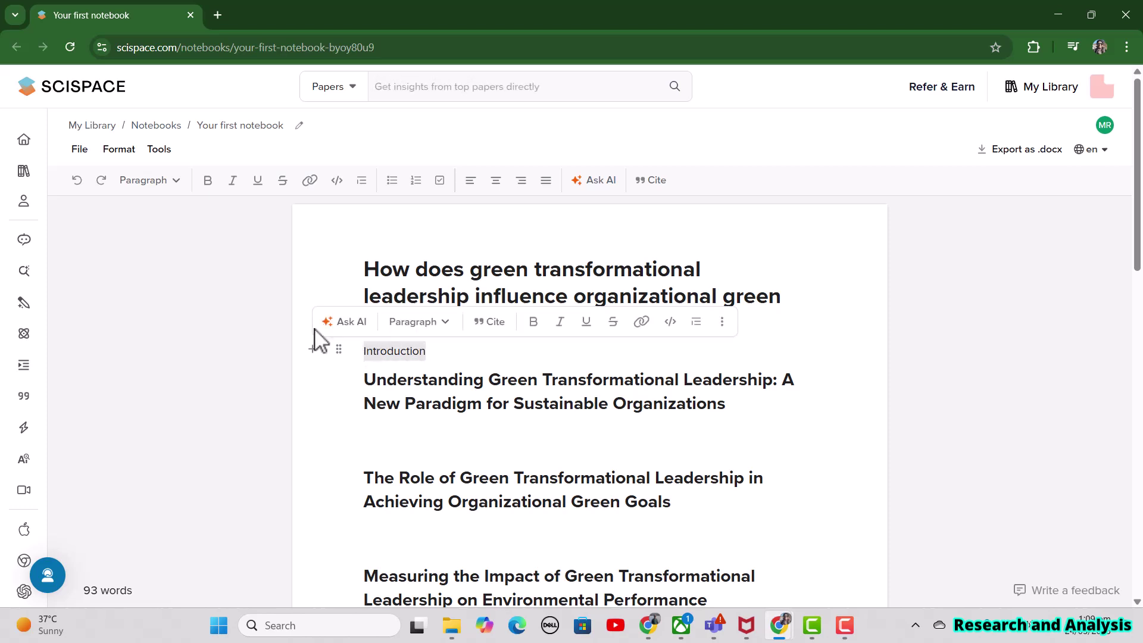
left_click(178, 184)
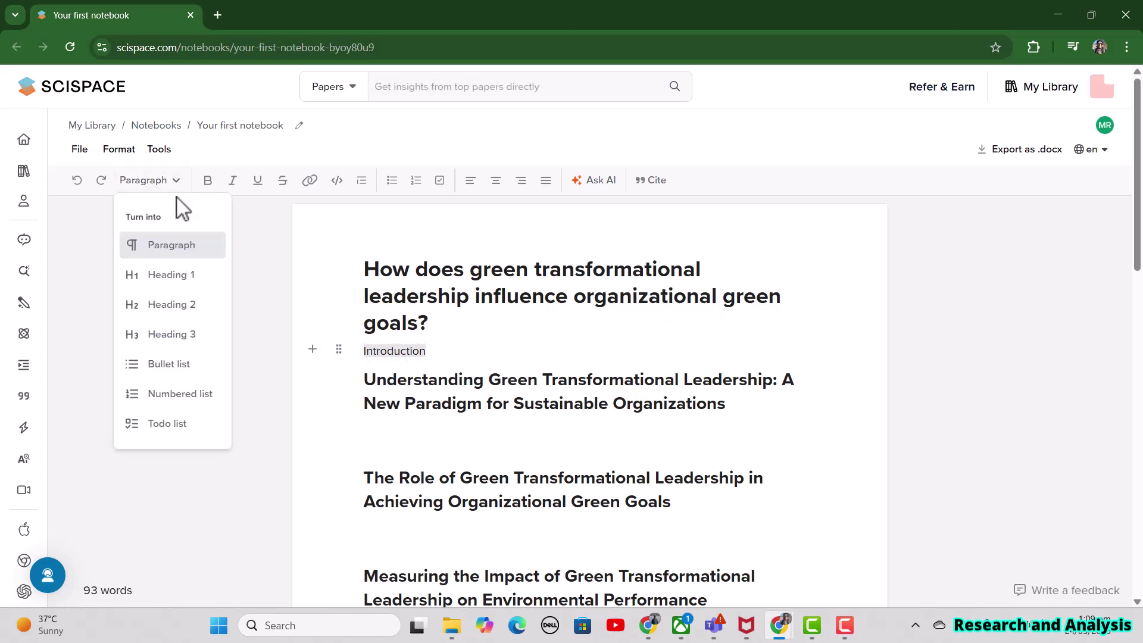
left_click(181, 281)
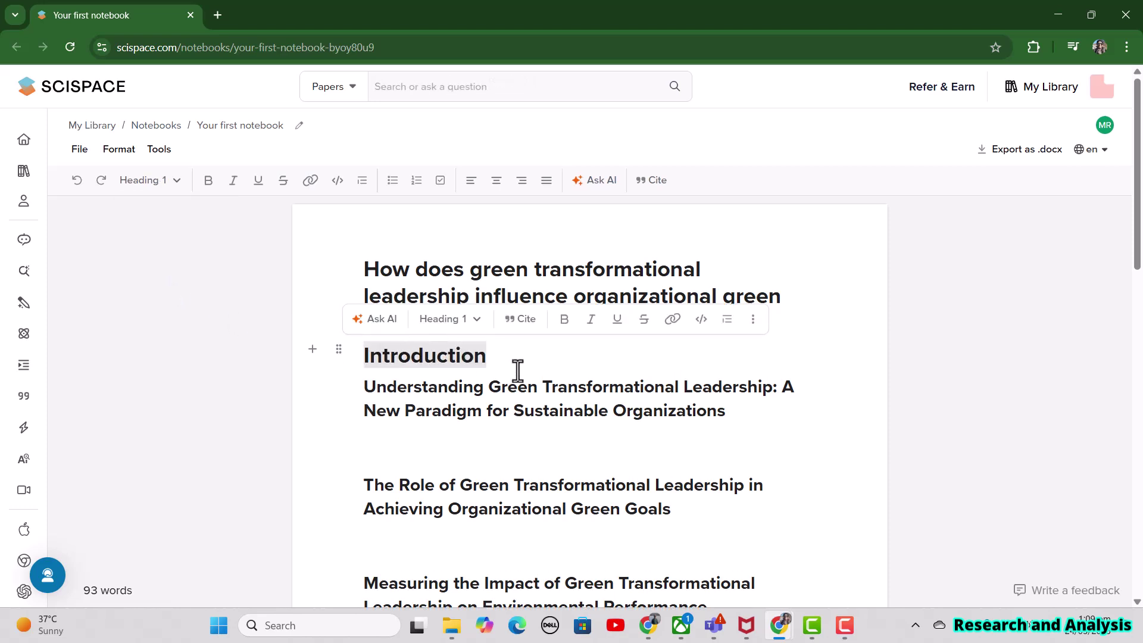
left_click(490, 356)
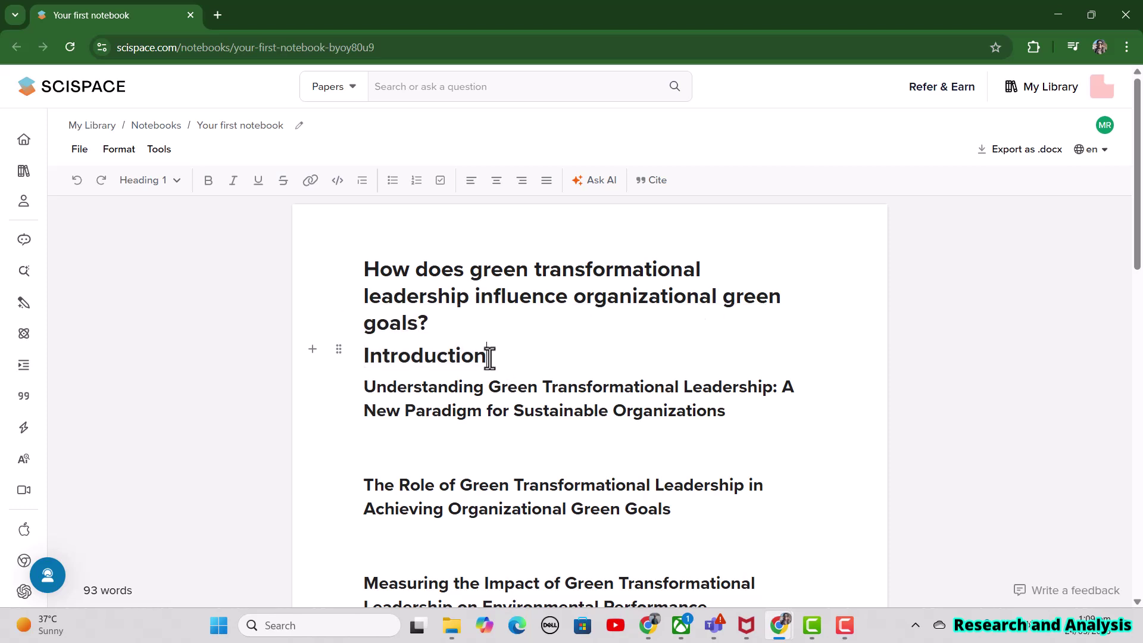
Accept an AI-suggested paragraph on the empty line under the Introduction heading
key("Return")
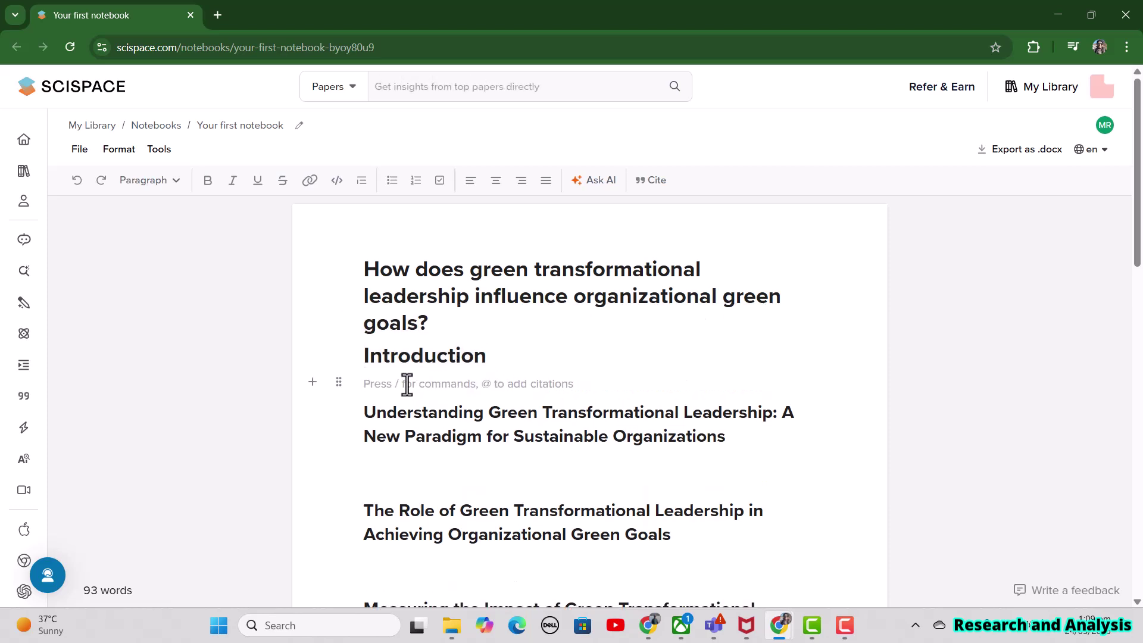
left_click(492, 363)
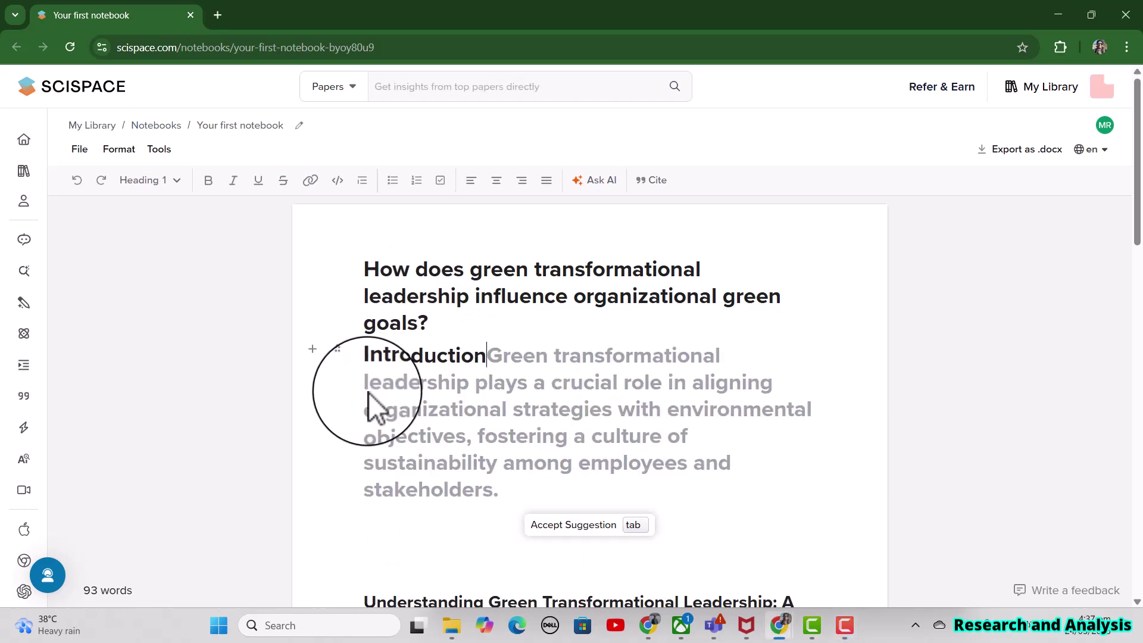
key("Escape")
left_click(371, 384)
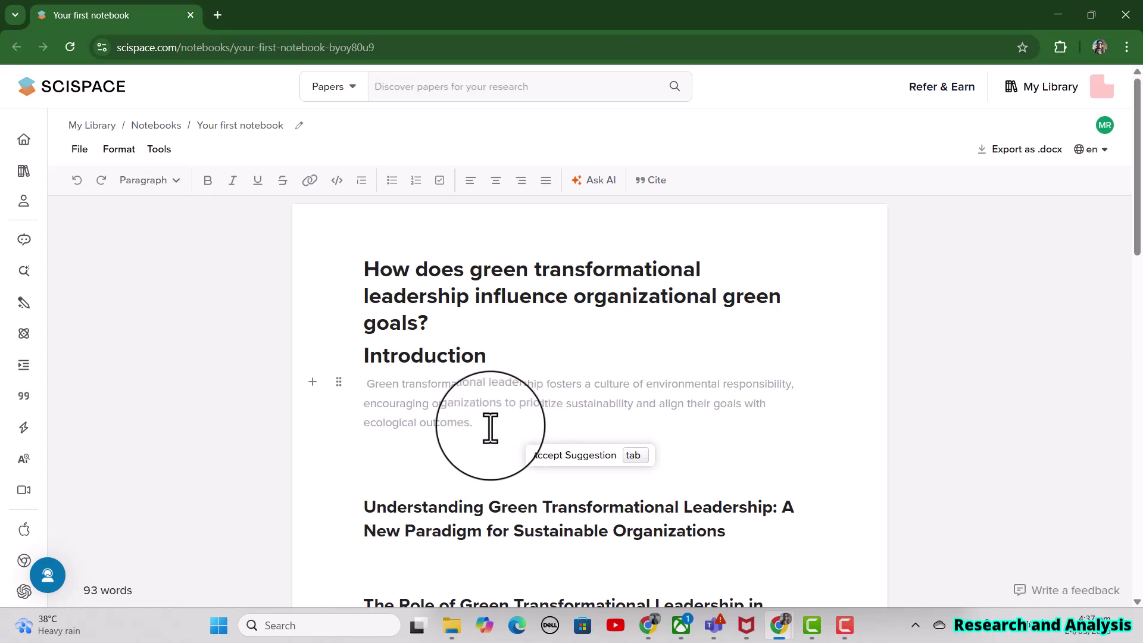
key("Tab")
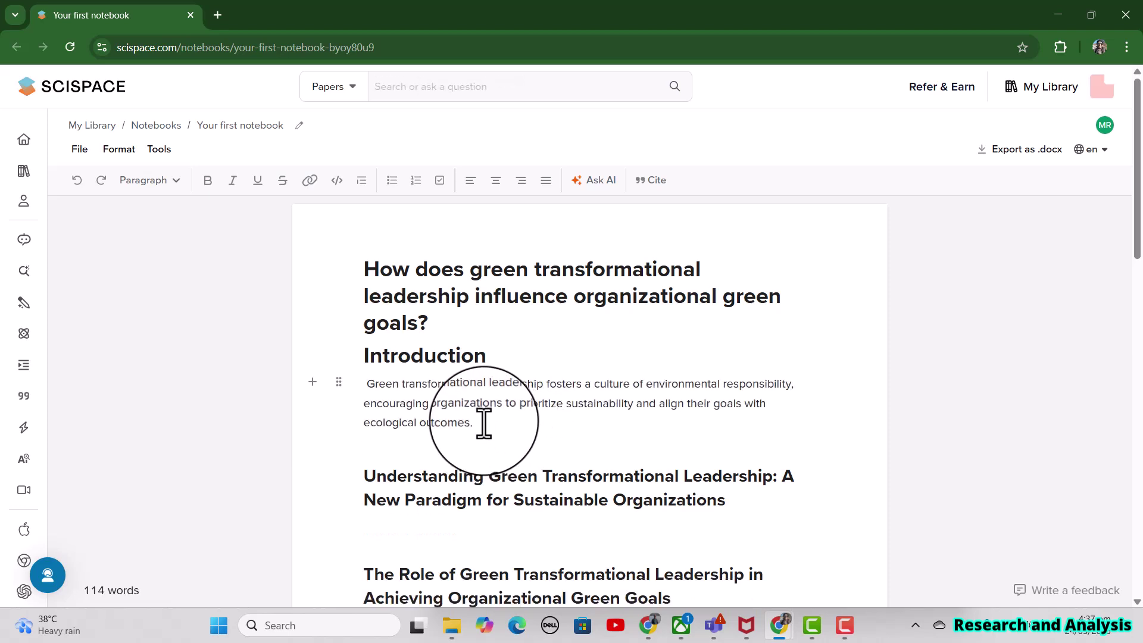
Replace that paragraph with pasted text and accept the AI continuation on sustainability culture
left_click_drag(484, 423, 370, 387)
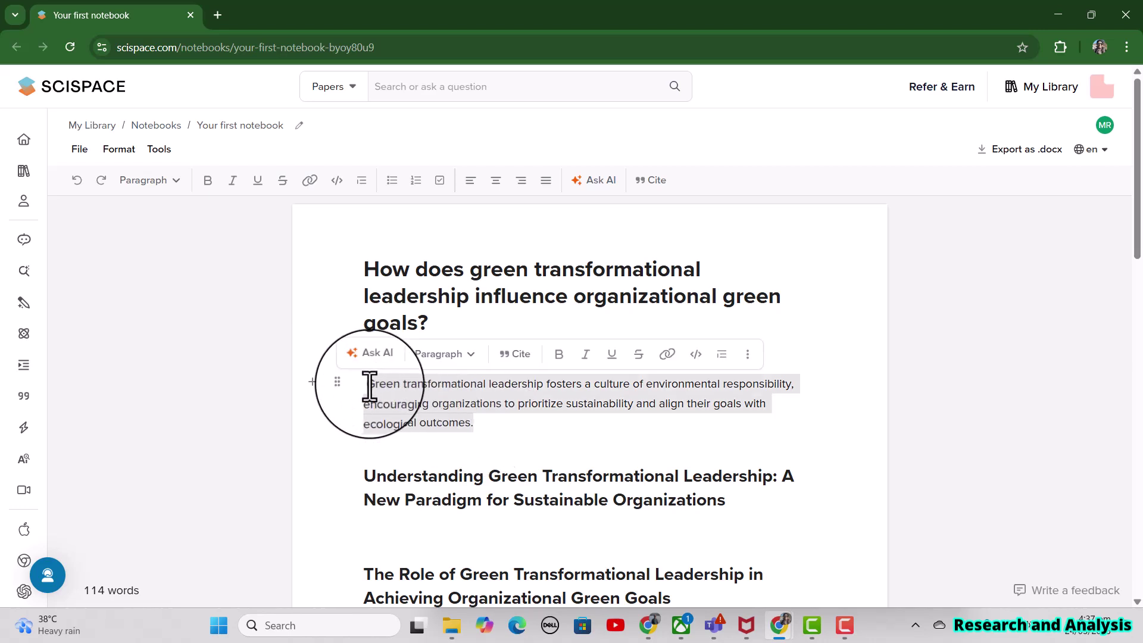
type("Introduction  Green transformational leadership plays a crucial role in aligning organizational practices with enviromental objectives")
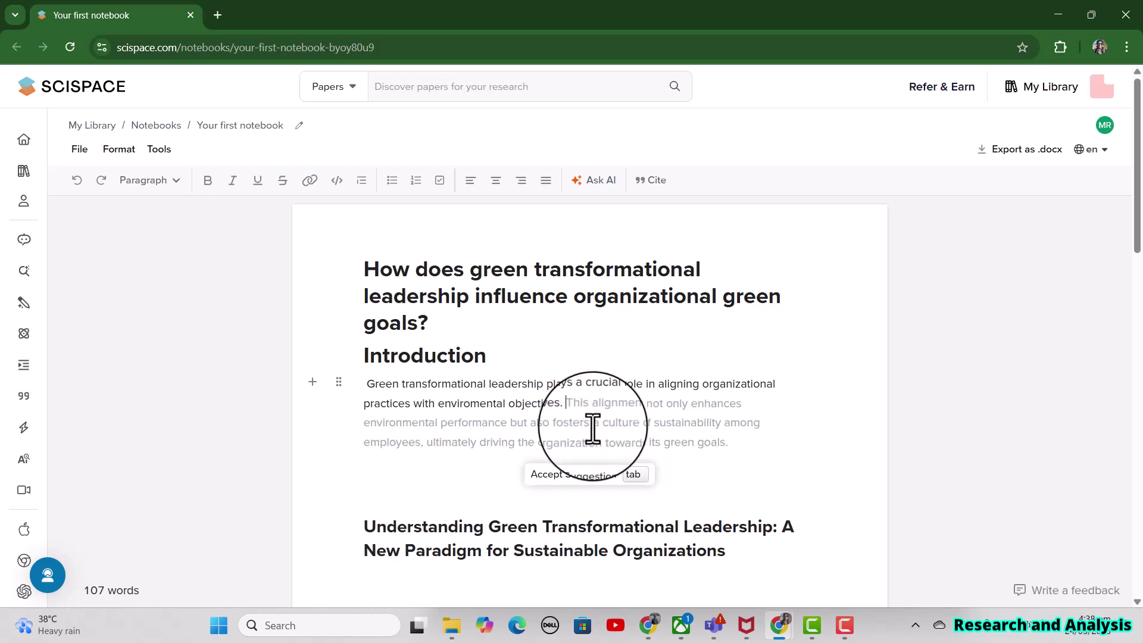
key("Tab")
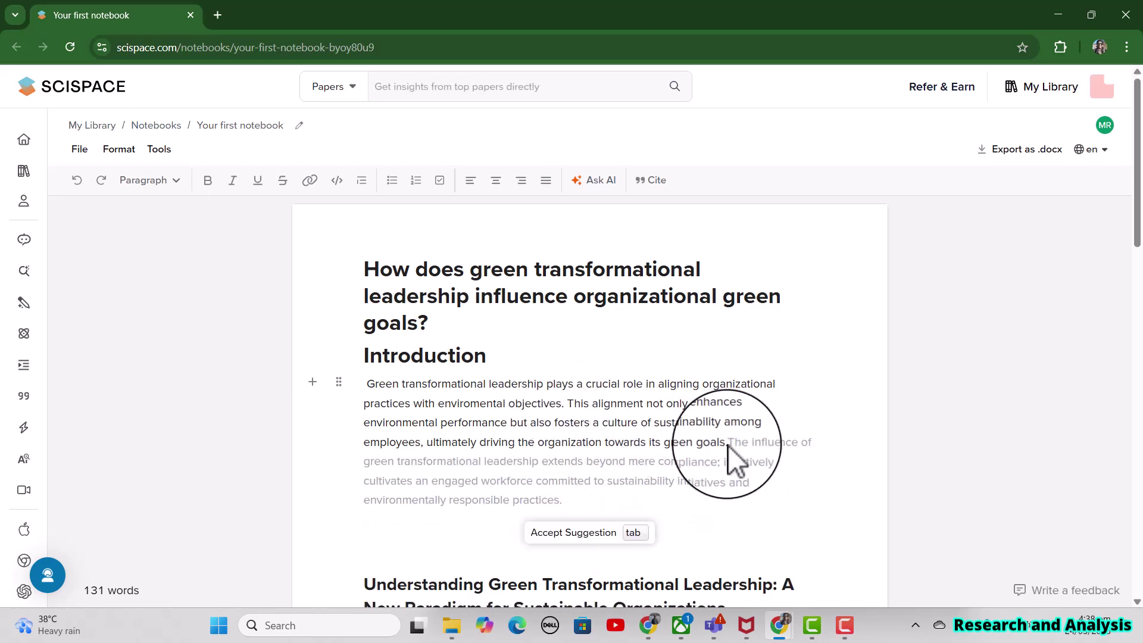
Cite Bulińska-Stangrecka & Bagieńska (2021) from SciSpace papers after 'This alignment…goals.'
left_click_drag(727, 444, 569, 403)
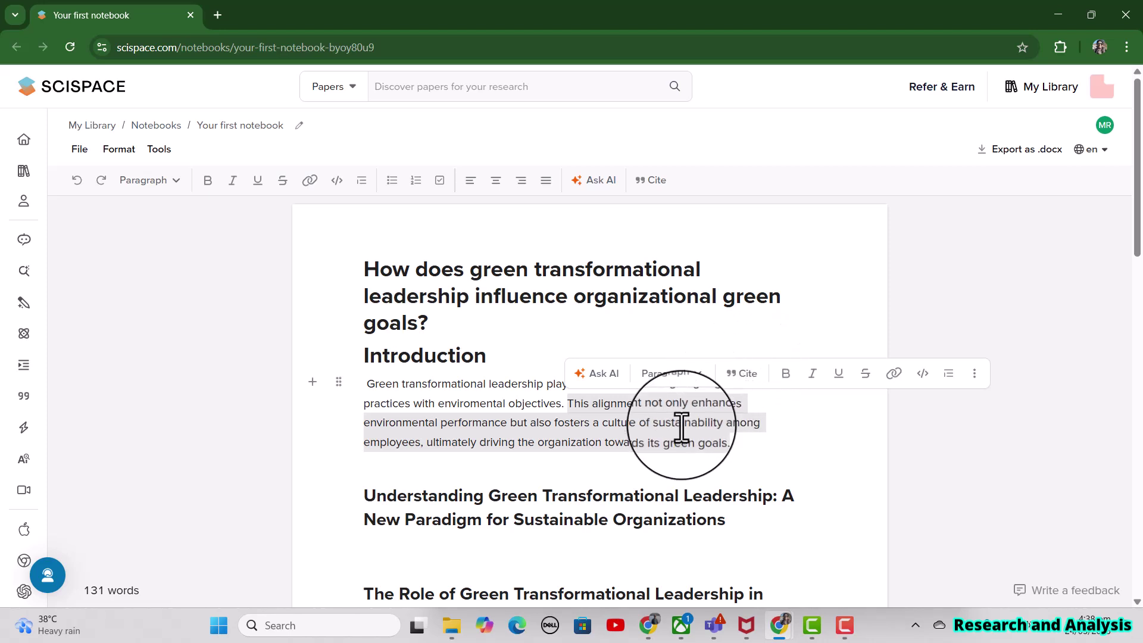
left_click(747, 375)
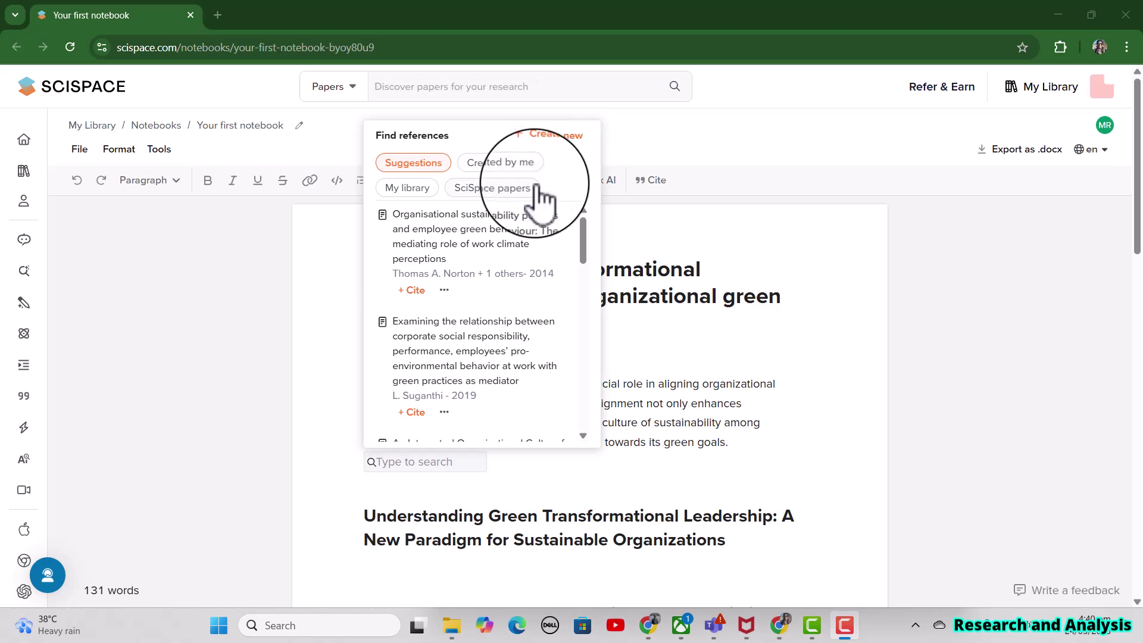
left_click(516, 202)
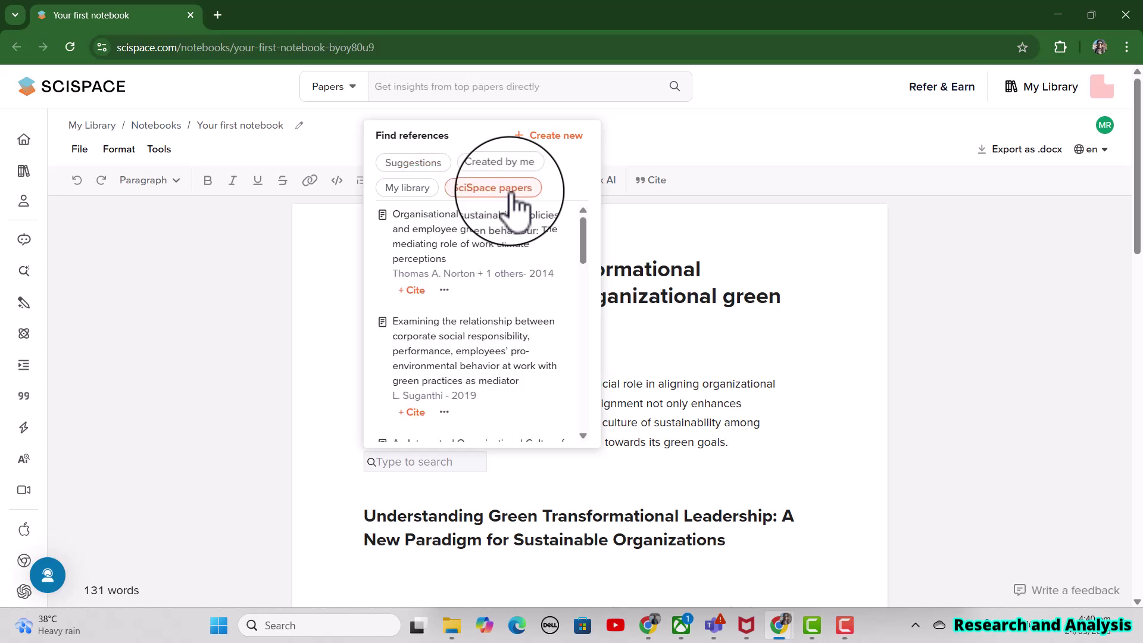
scroll(421, 393, "down", 3)
left_click(429, 409)
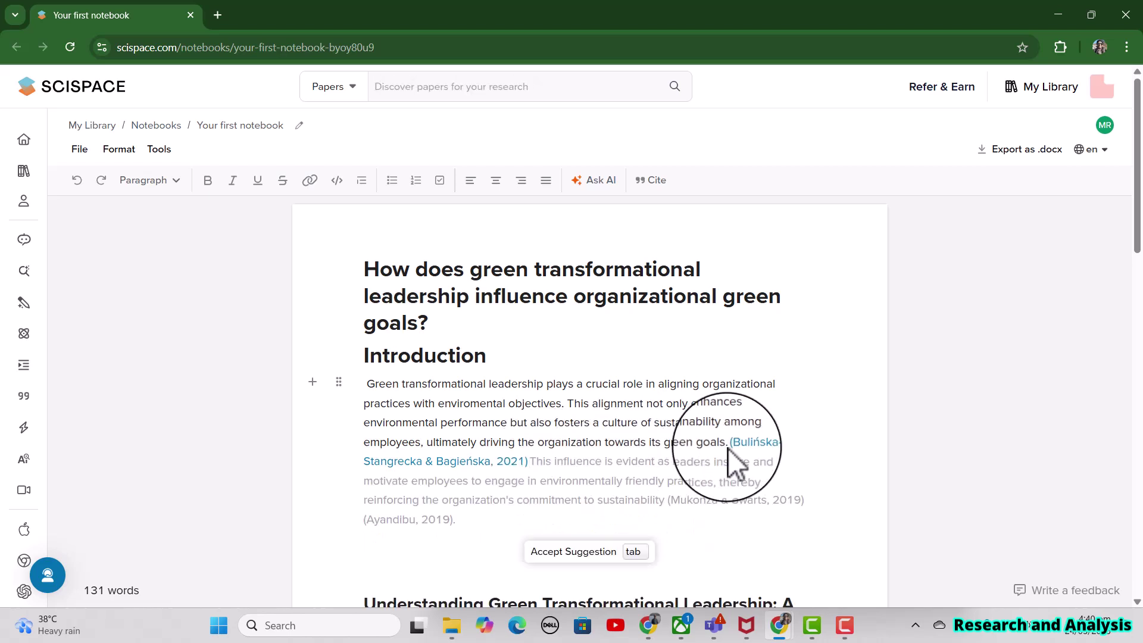
Add an AI-written second Introduction paragraph on escalating environmental concerns and the study's aims
left_click(551, 472)
type(".")
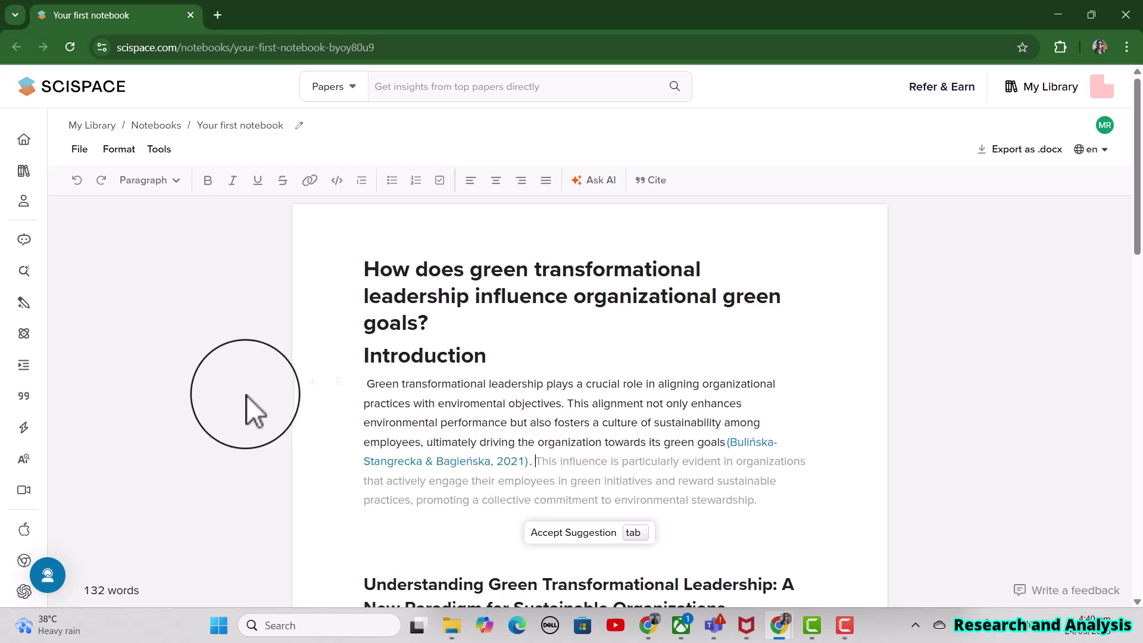
left_click(311, 386)
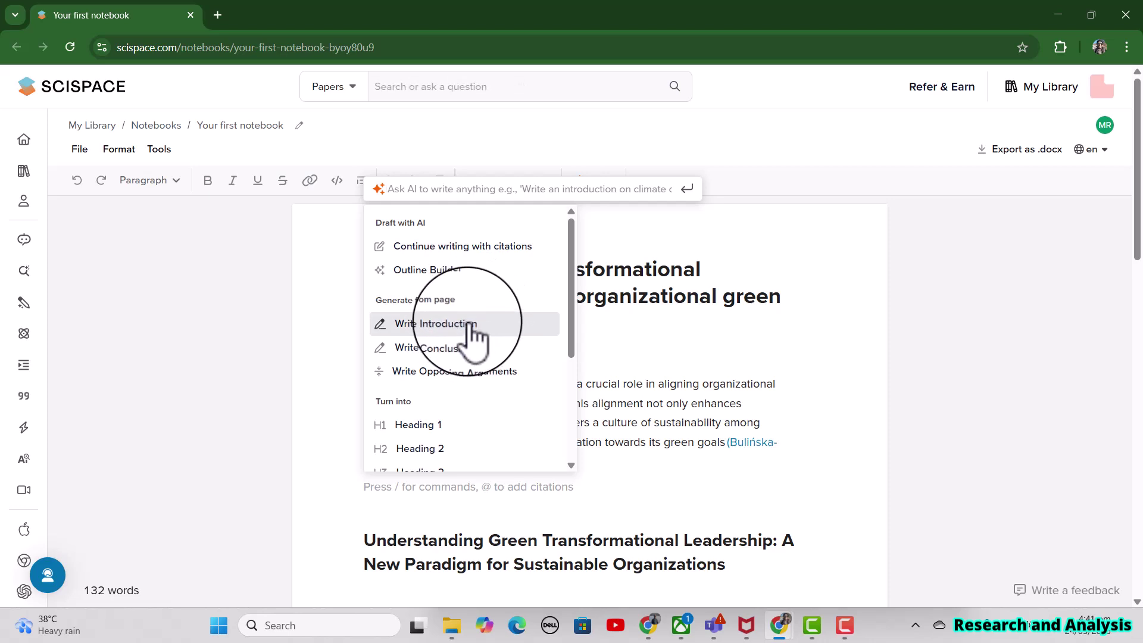
left_click(474, 330)
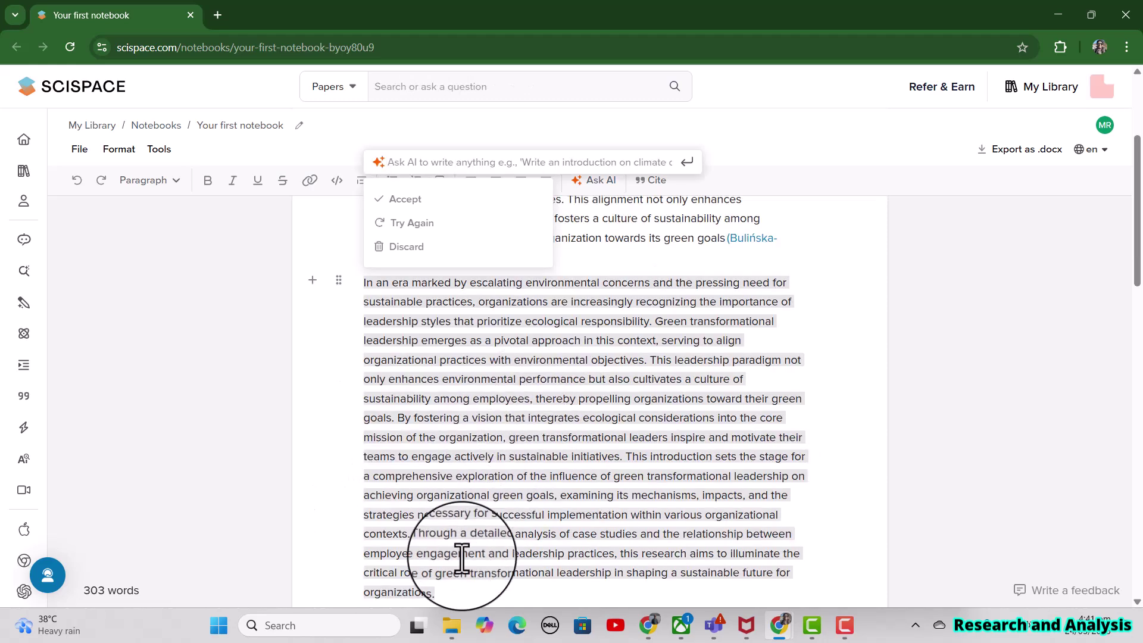
scroll(465, 549, "down", 3)
left_click(483, 450)
scroll(482, 457, "up", 3)
scroll(479, 456, "down", 3)
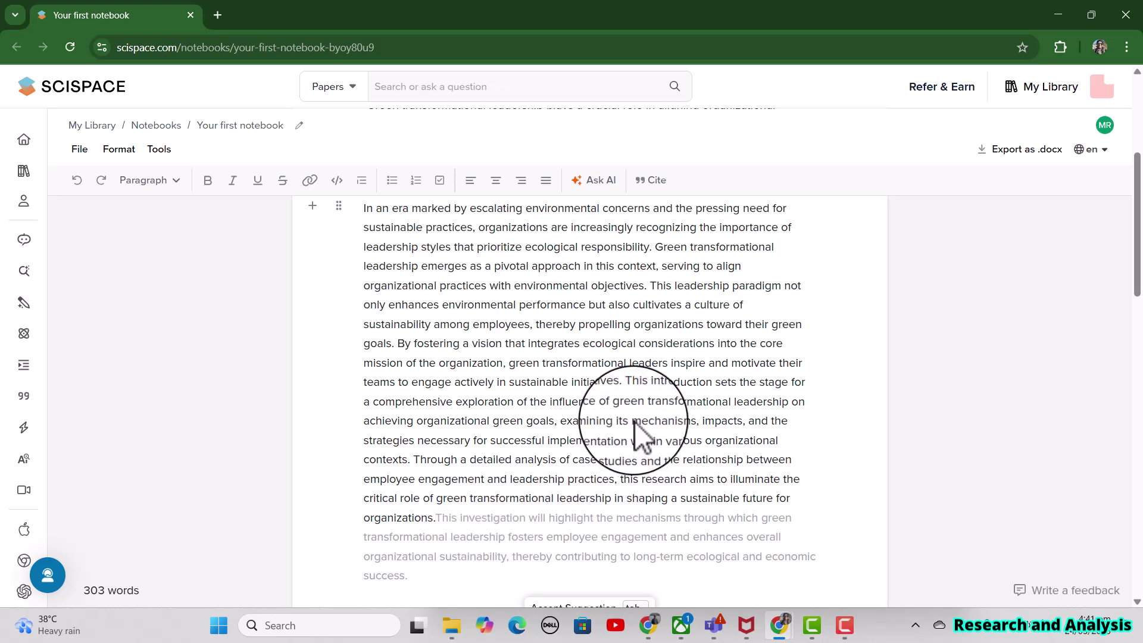
scroll(635, 425, "up", 1)
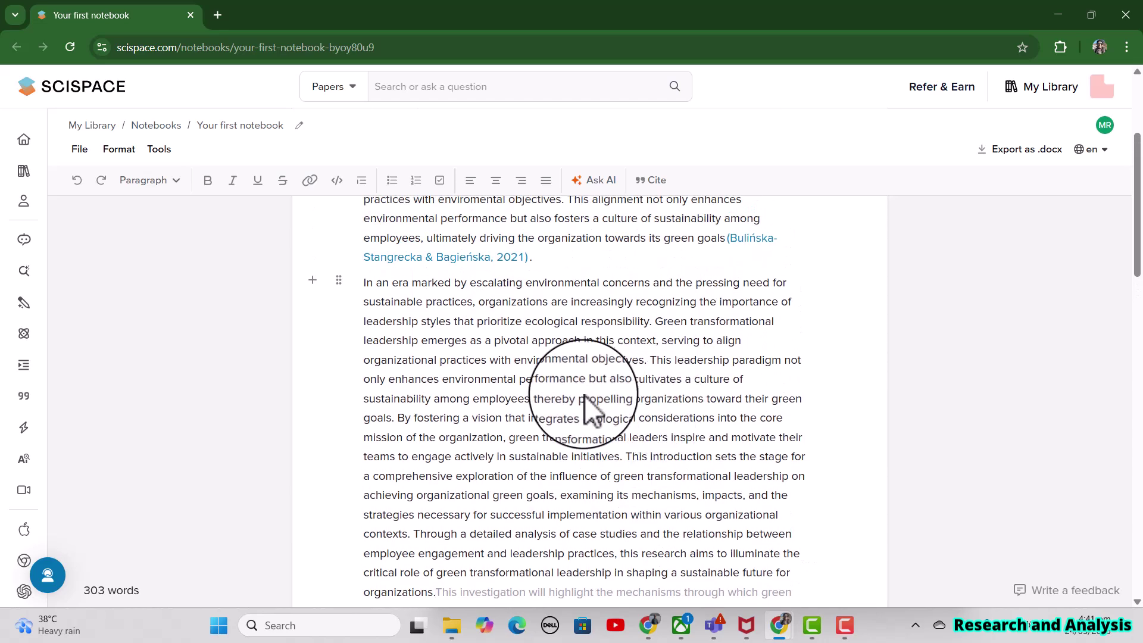
scroll(572, 344, "down", 2)
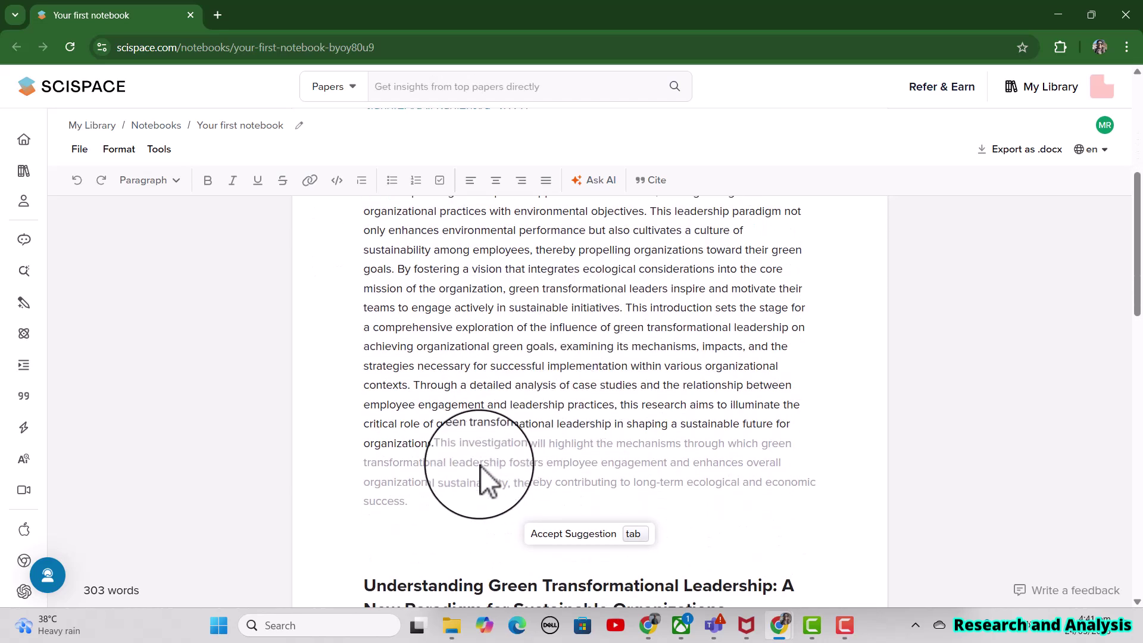
scroll(453, 489, "up", 1)
scroll(461, 473, "up", 1)
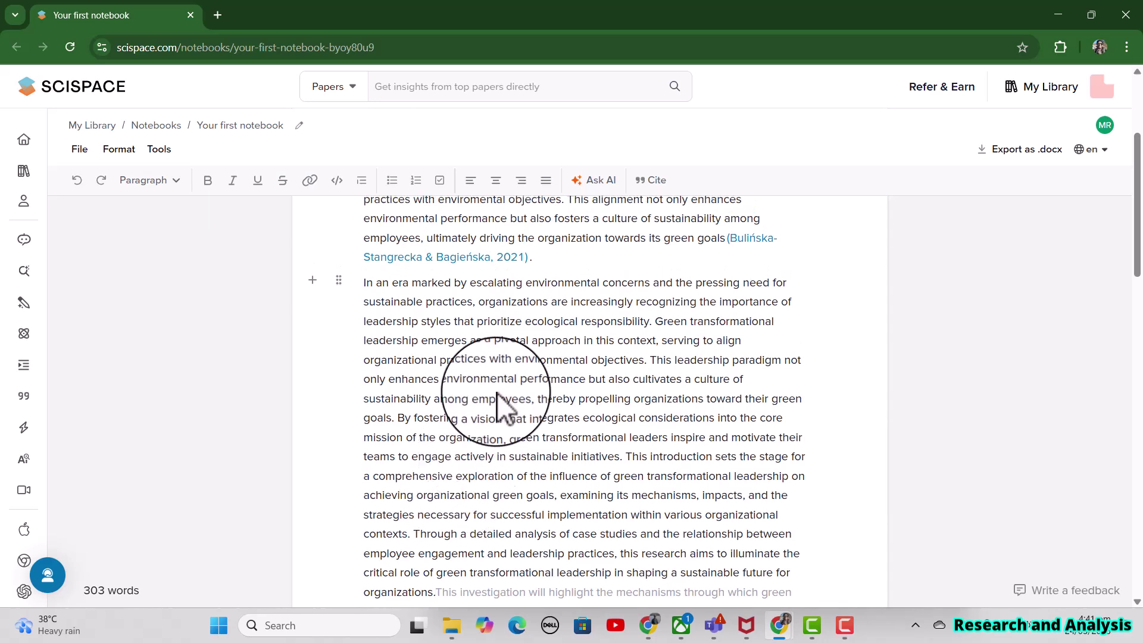
scroll(496, 397, "up", 1)
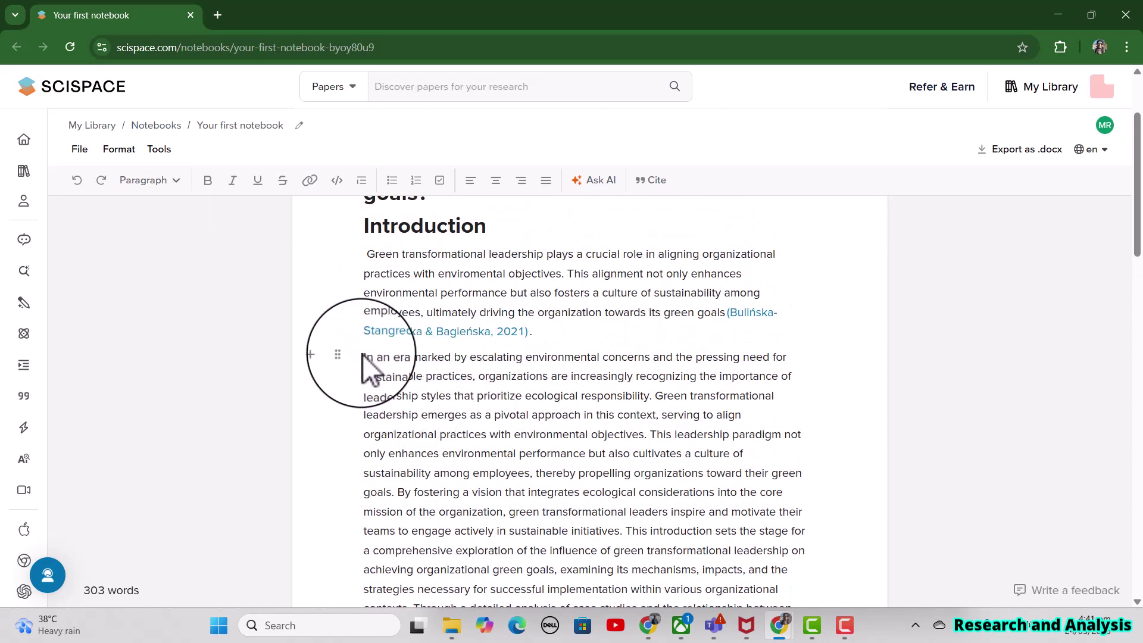
left_click_drag(363, 355, 649, 434)
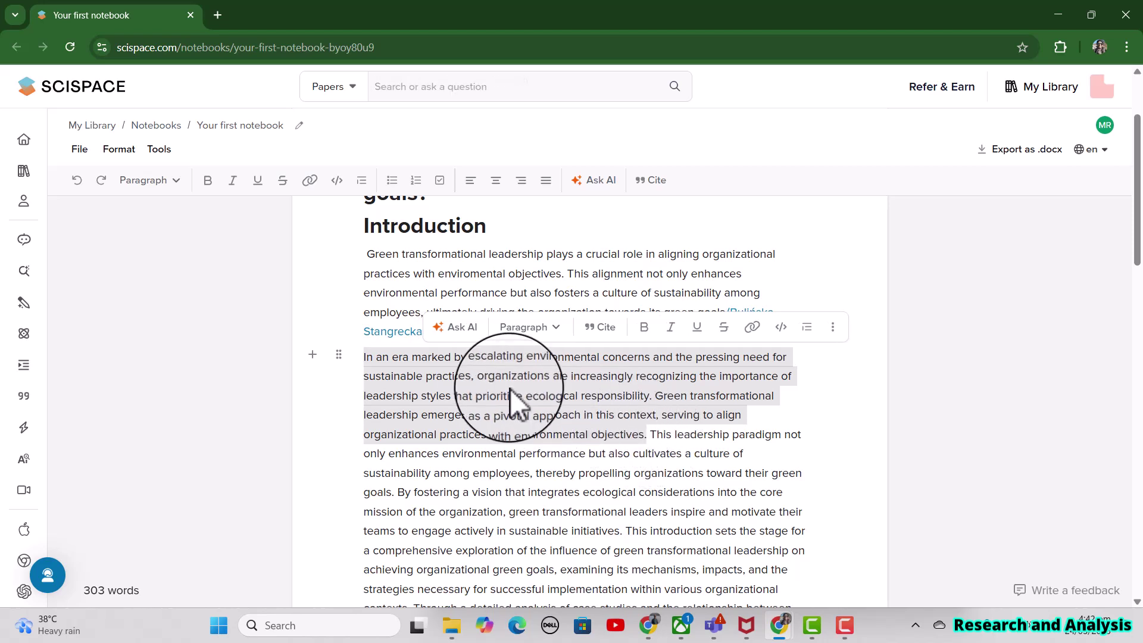
left_click(461, 327)
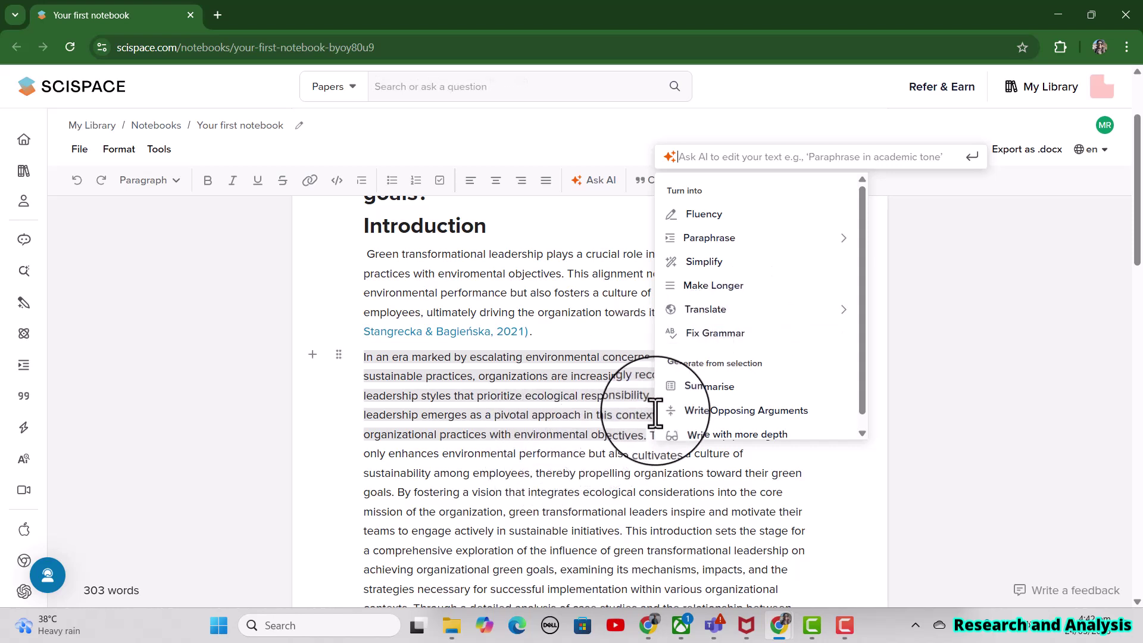
left_click(831, 312)
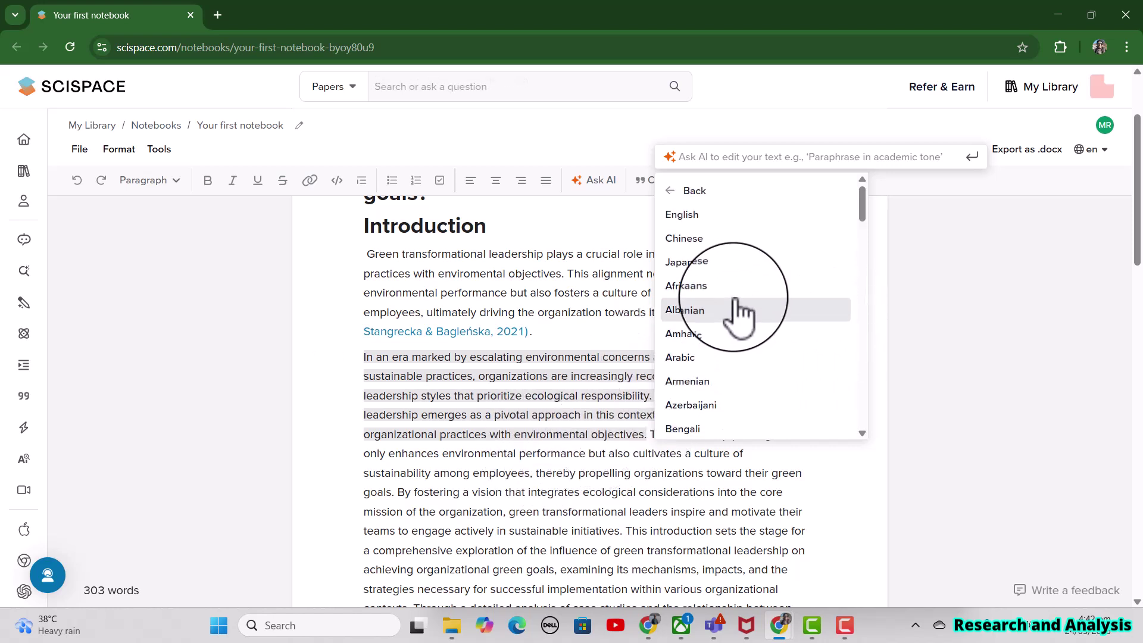
scroll(723, 327, "down", 4)
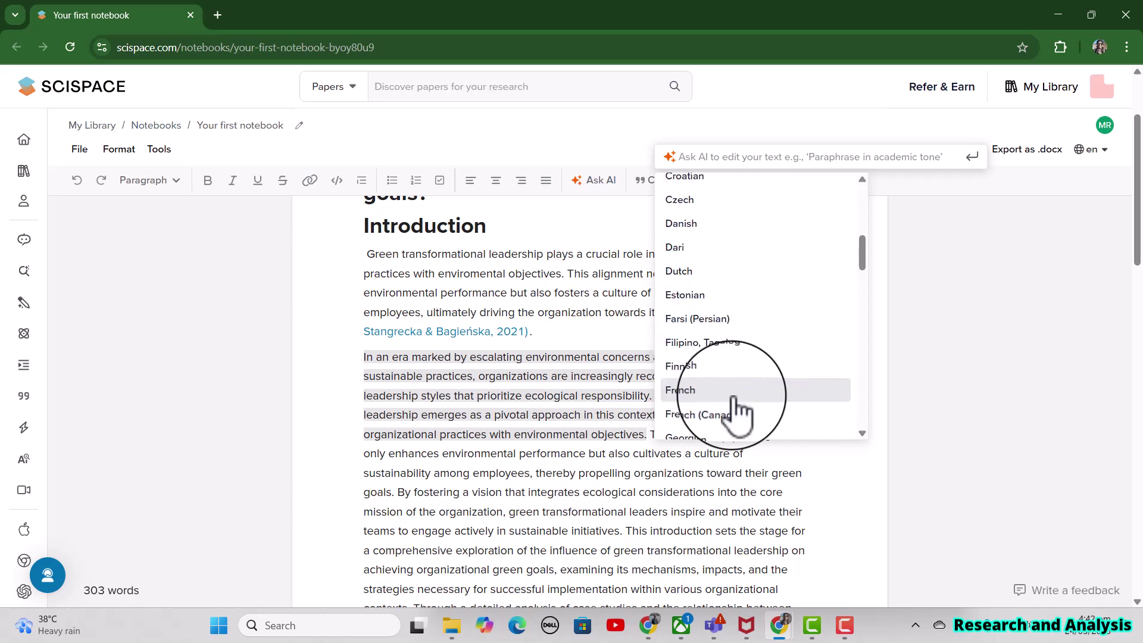
left_click(682, 391)
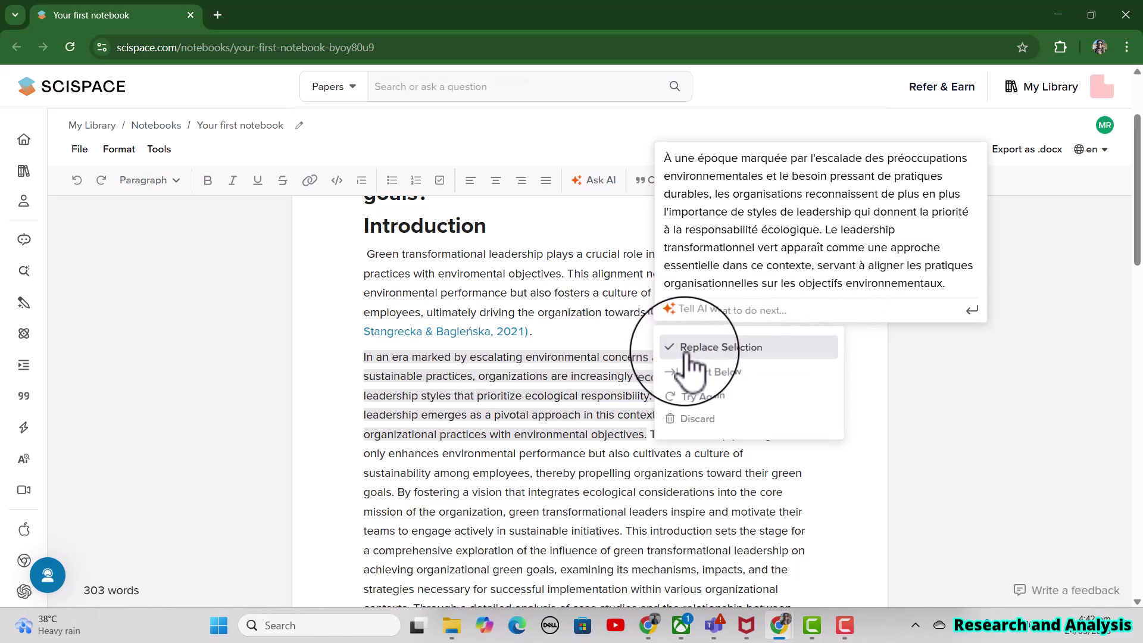
left_click(699, 419)
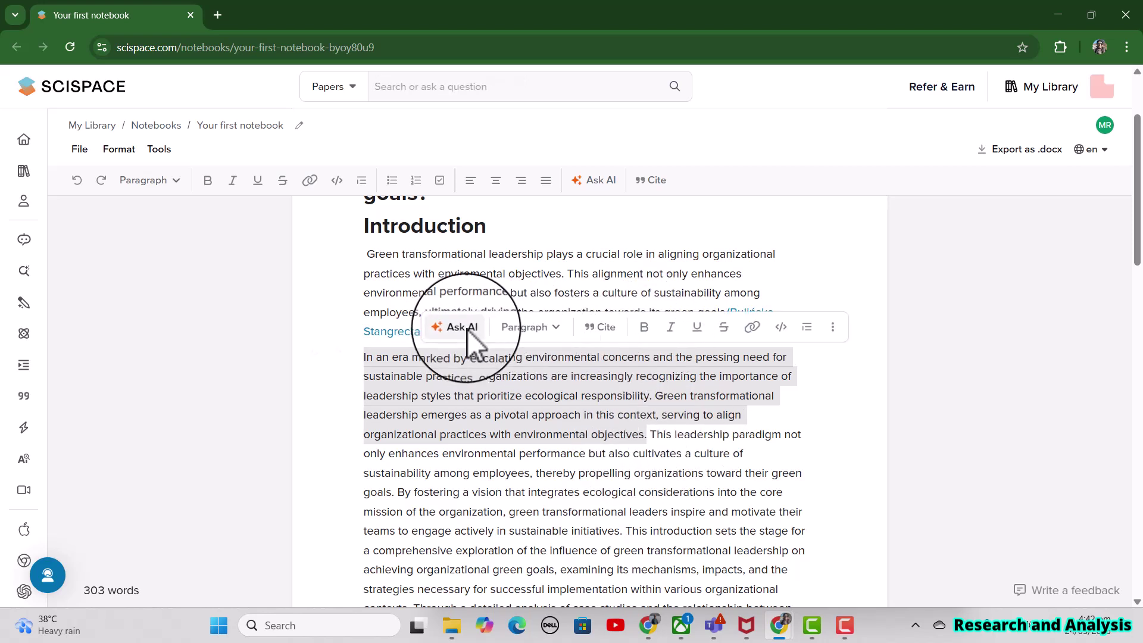
Have Ask AI write opposing arguments to the selected second-paragraph sentences
left_click(460, 327)
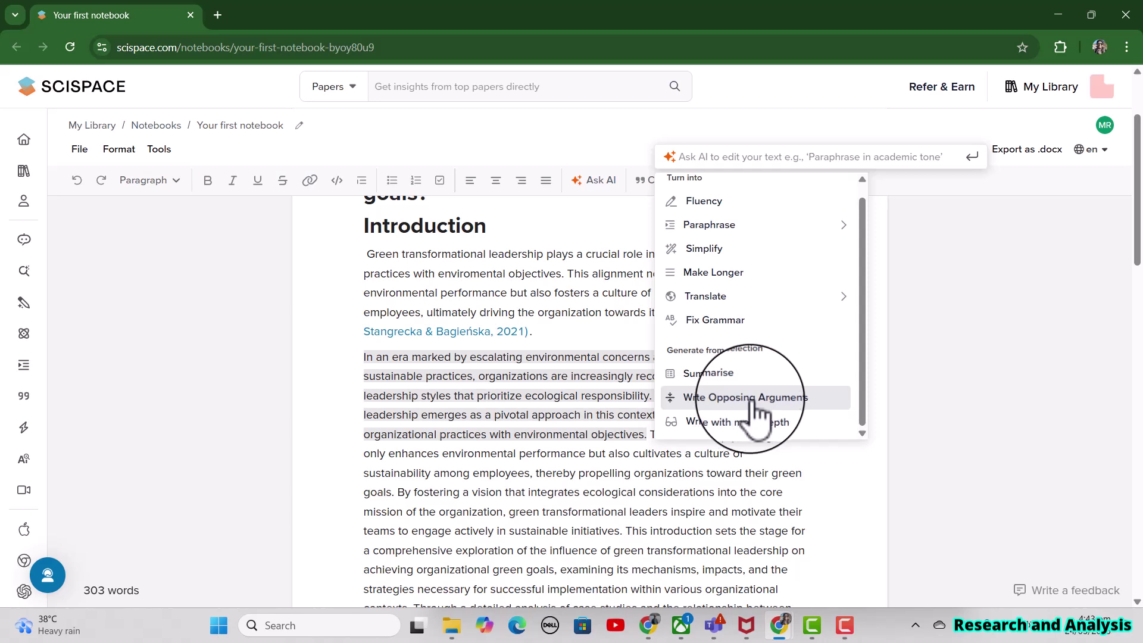
left_click(746, 397)
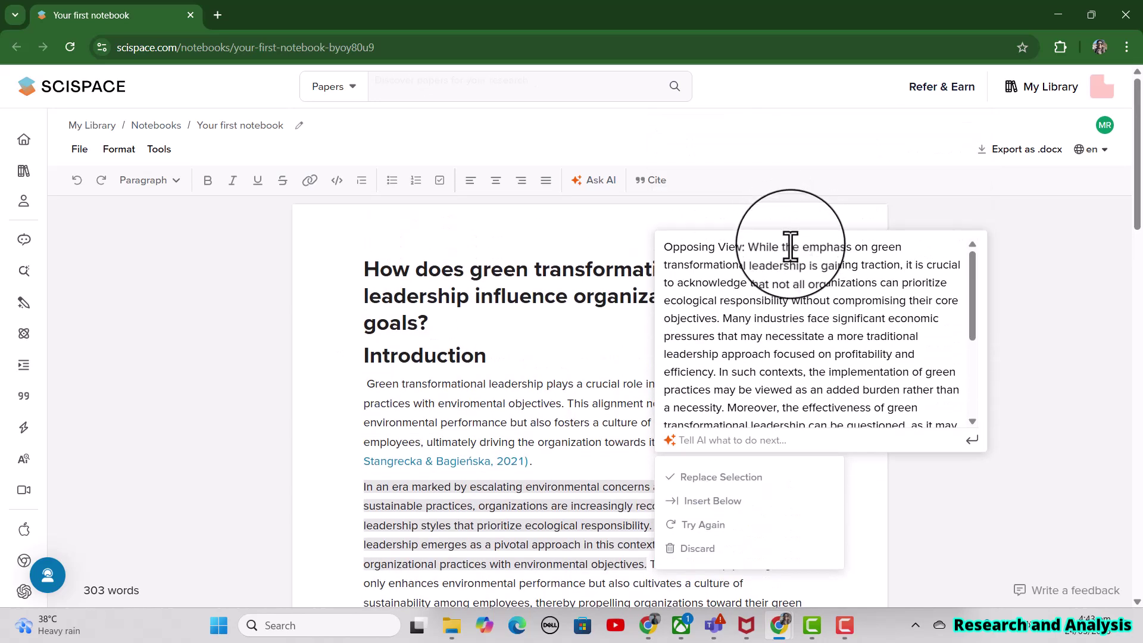
scroll(791, 258, "down", 2)
scroll(801, 293, "down", 2)
scroll(834, 348, "down", 2)
scroll(844, 335, "down", 1)
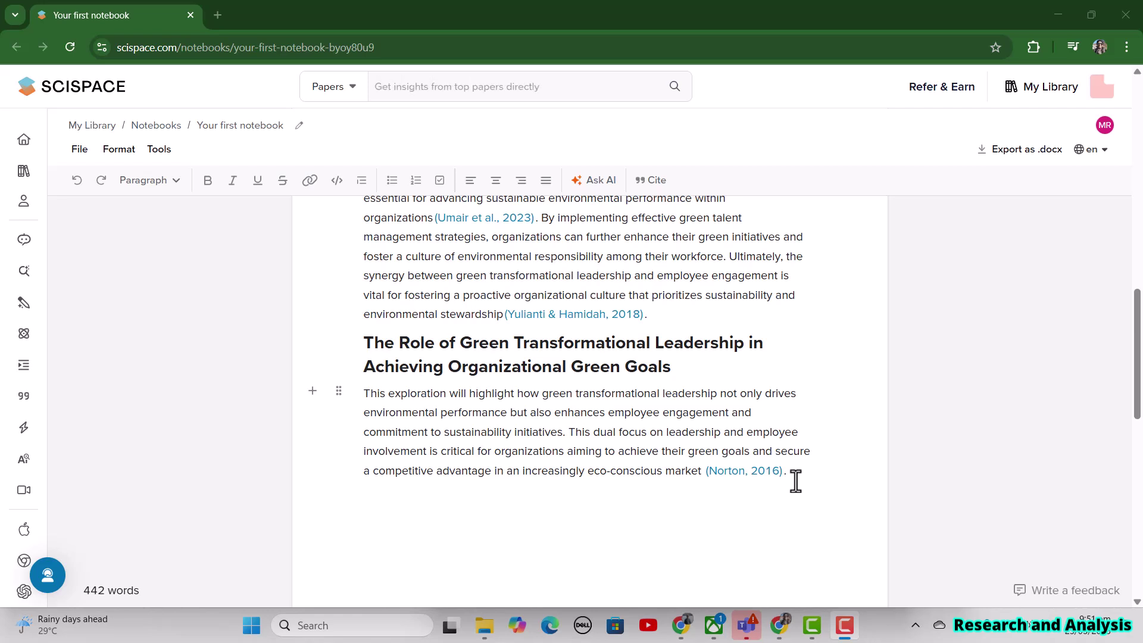
Append and keep an AI 'Continue writing with citations' paragraph after the last paragraph
key("Return")
left_click(313, 496)
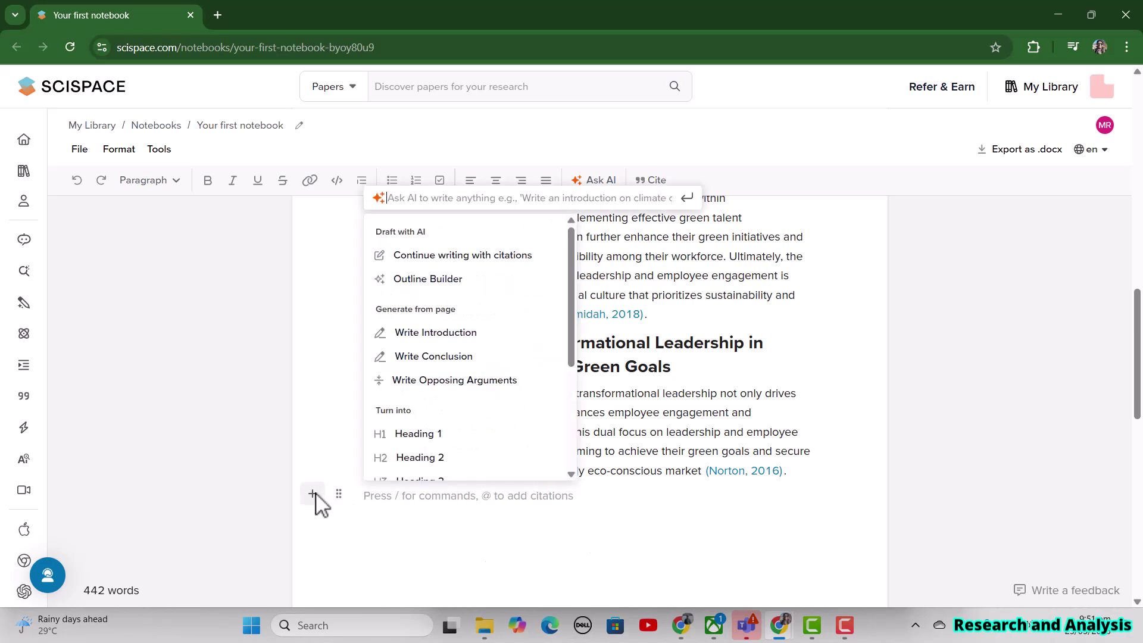
left_click(471, 256)
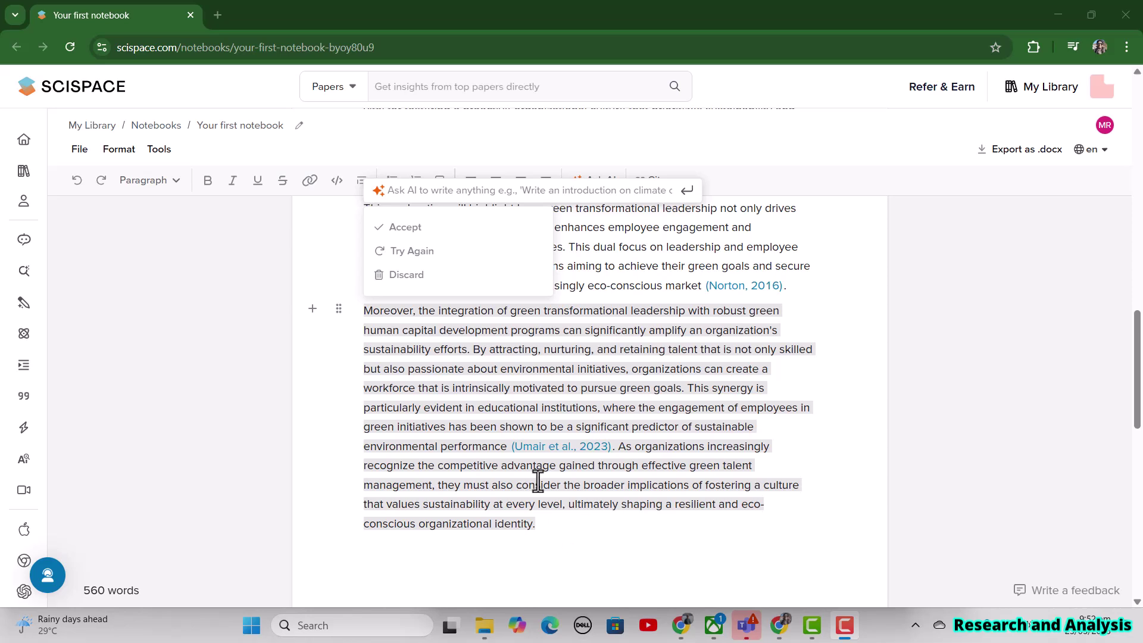
left_click(416, 230)
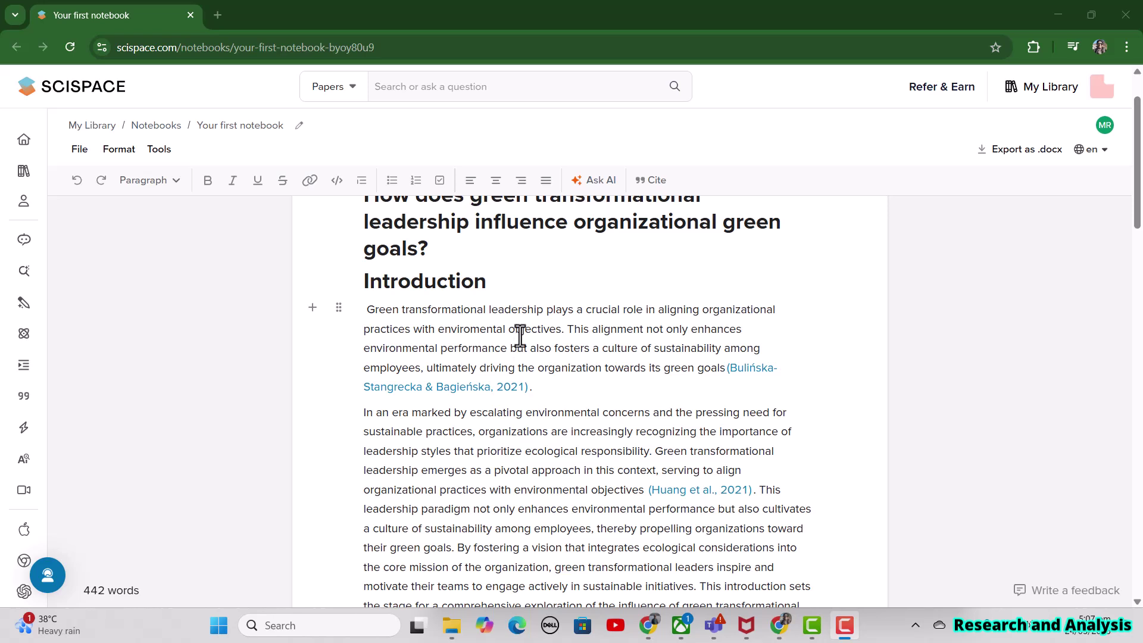
scroll(536, 348, "down", 1)
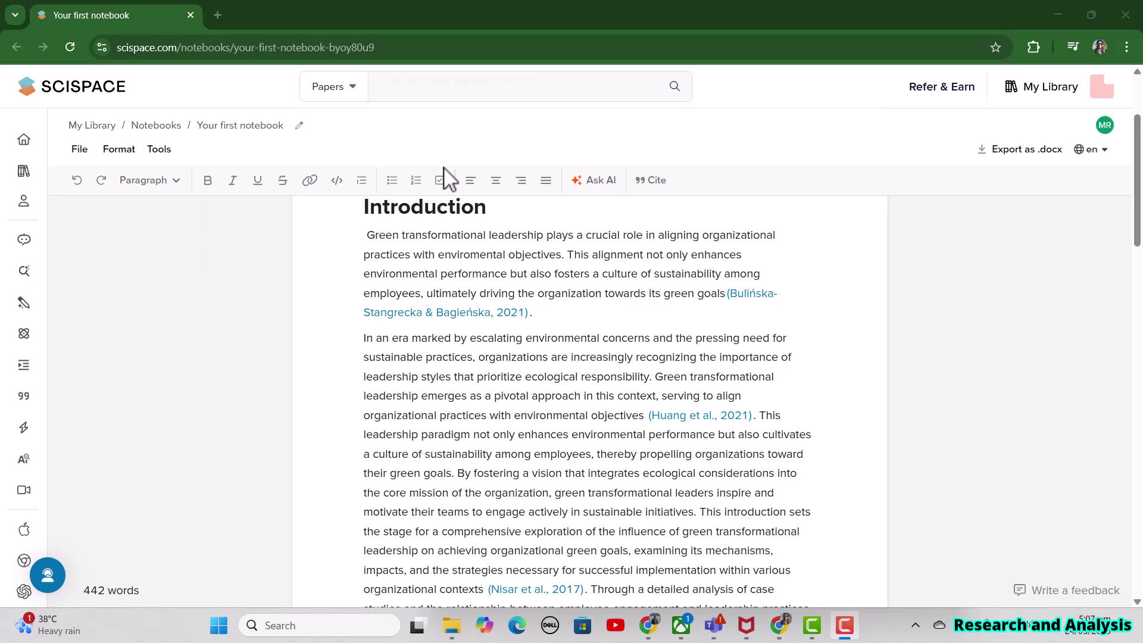
scroll(439, 165, "down", 1)
mouse_move(668, 409)
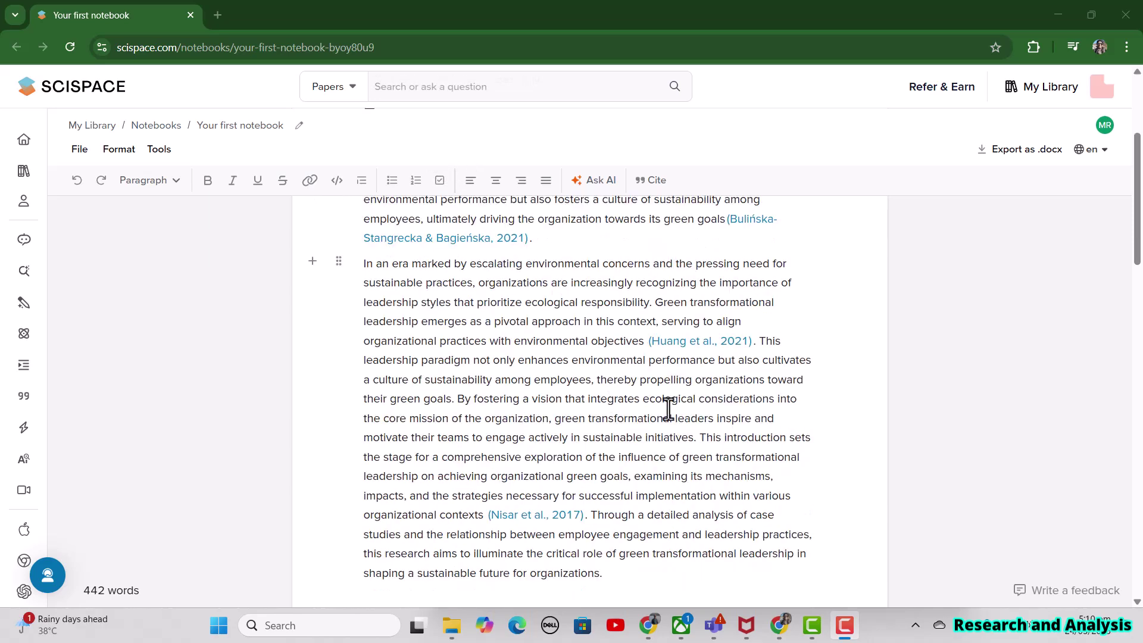
scroll(662, 406, "down", 2)
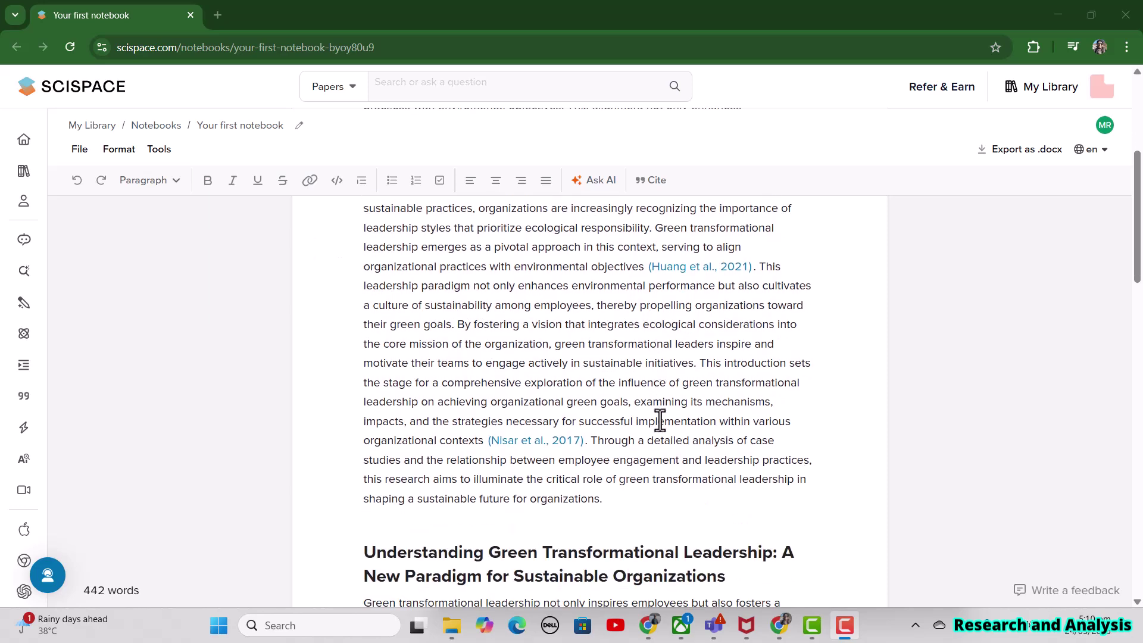
scroll(663, 420, "down", 4)
scroll(665, 433, "down", 5)
scroll(665, 433, "down", 1)
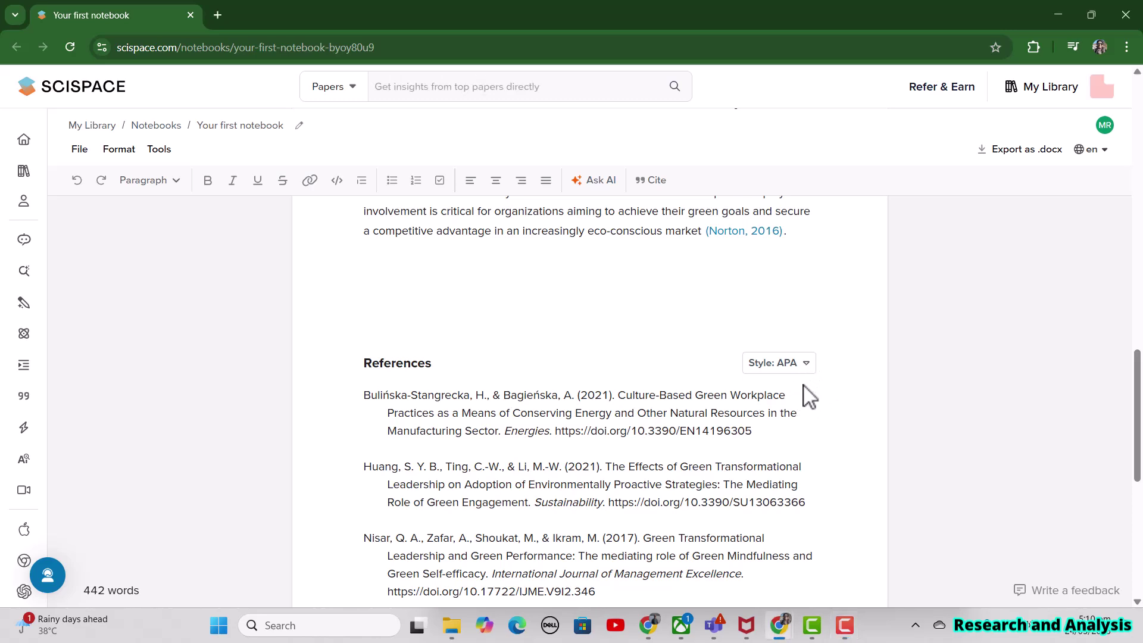
left_click(808, 363)
left_click(737, 306)
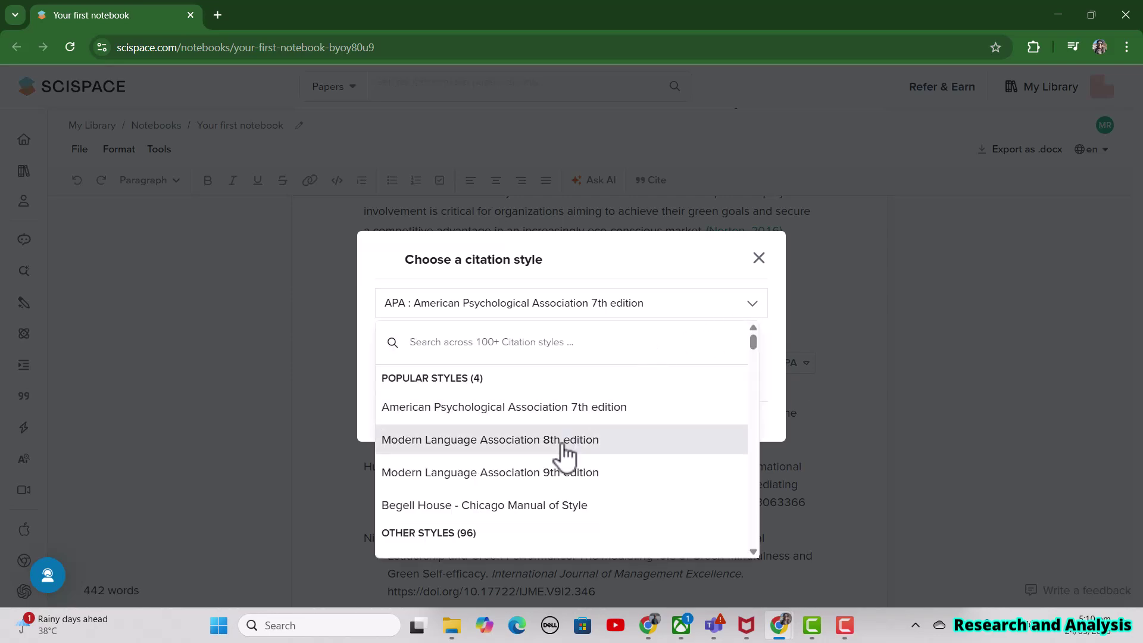
left_click(503, 184)
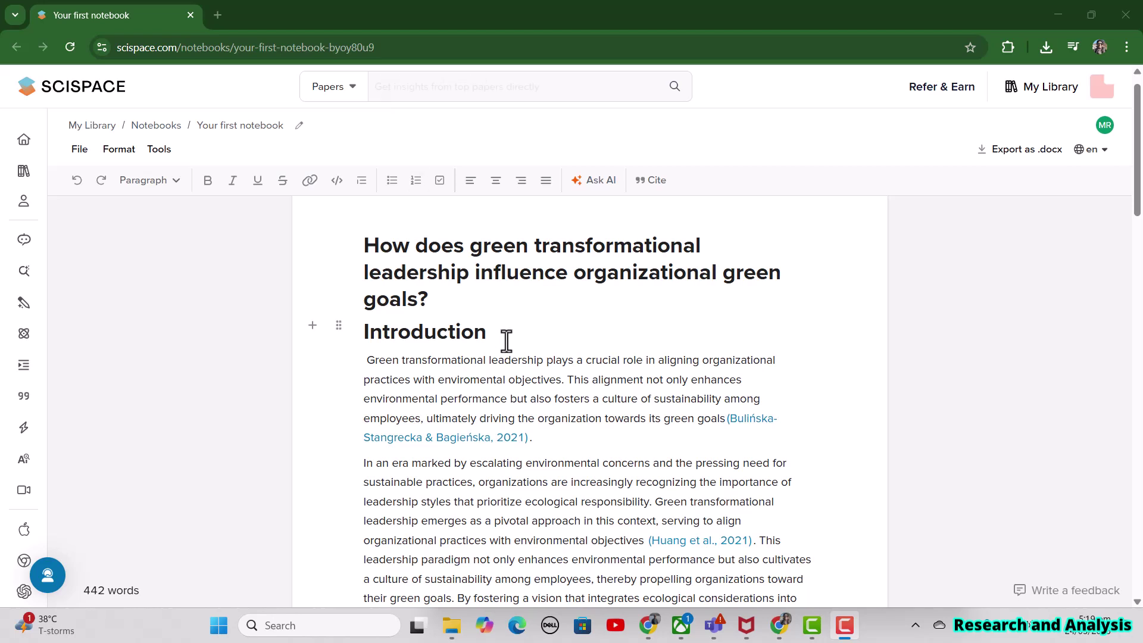
Export the notebook as a .docx file, downloaded as your-first-notebook (1).docx
left_click(1017, 163)
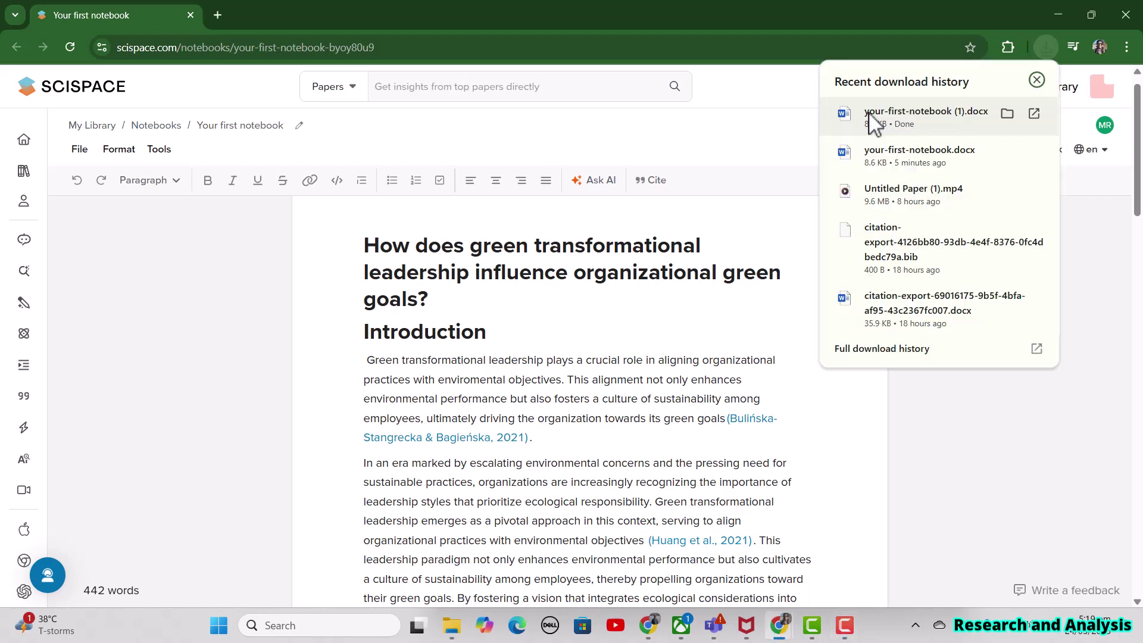